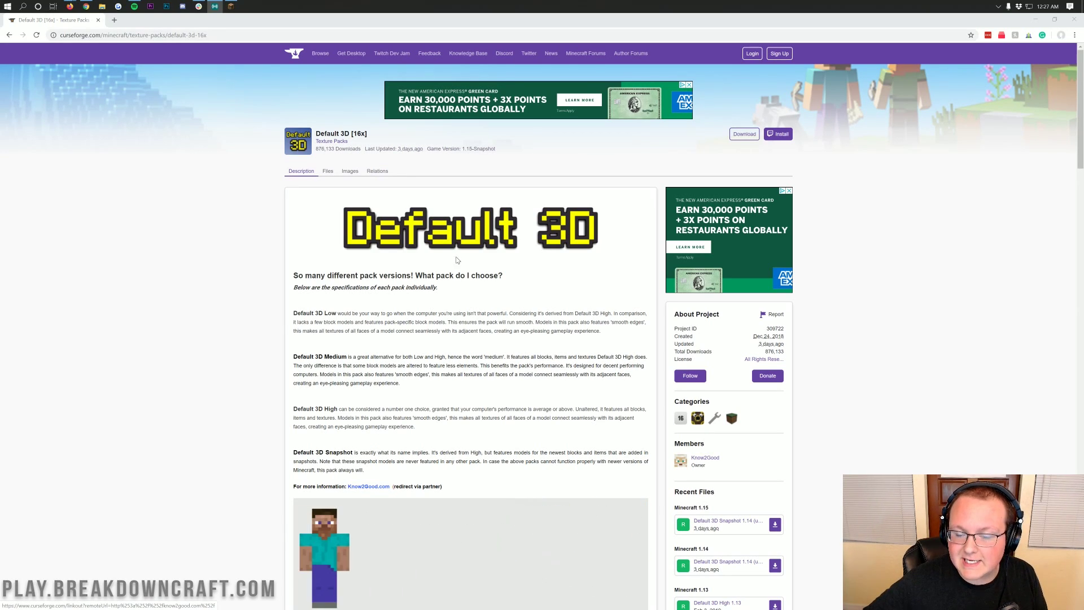
Reload the CurseForge project page and browse its features, highlighting Uptime, 24/7 Support and One Click Modpacks.
scroll(455, 304, "down", 5)
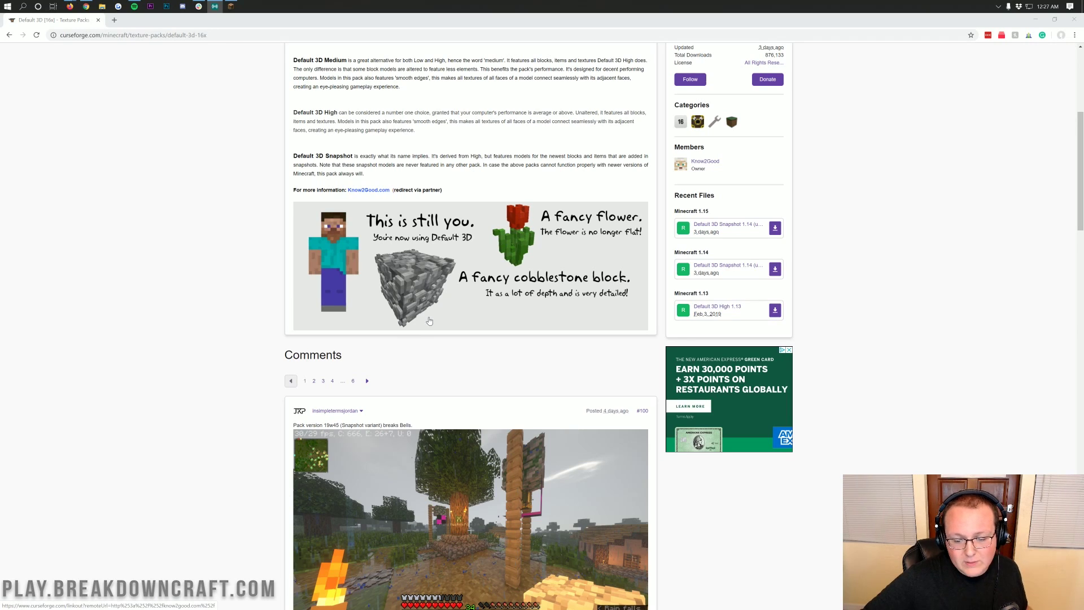
key("F5")
scroll(430, 320, "down", 5)
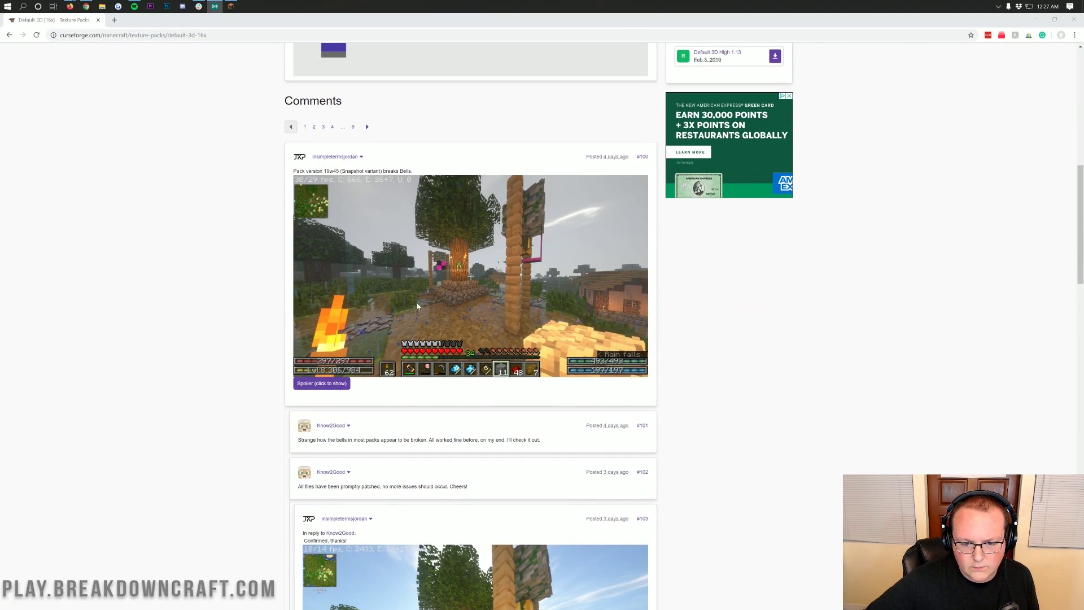
scroll(554, 303, "up", 10)
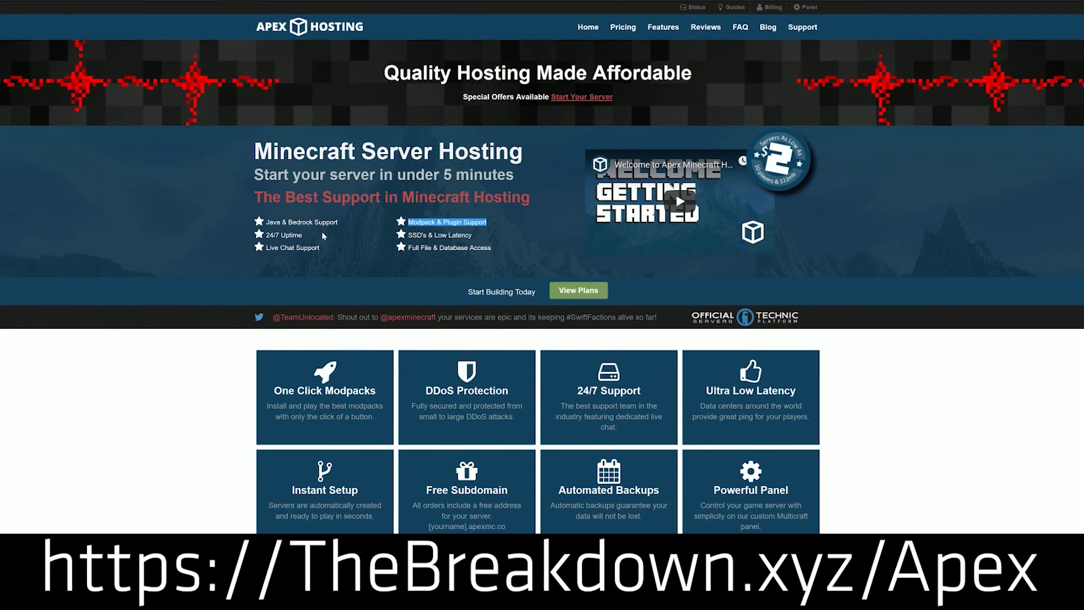
left_click_drag(303, 234, 284, 233)
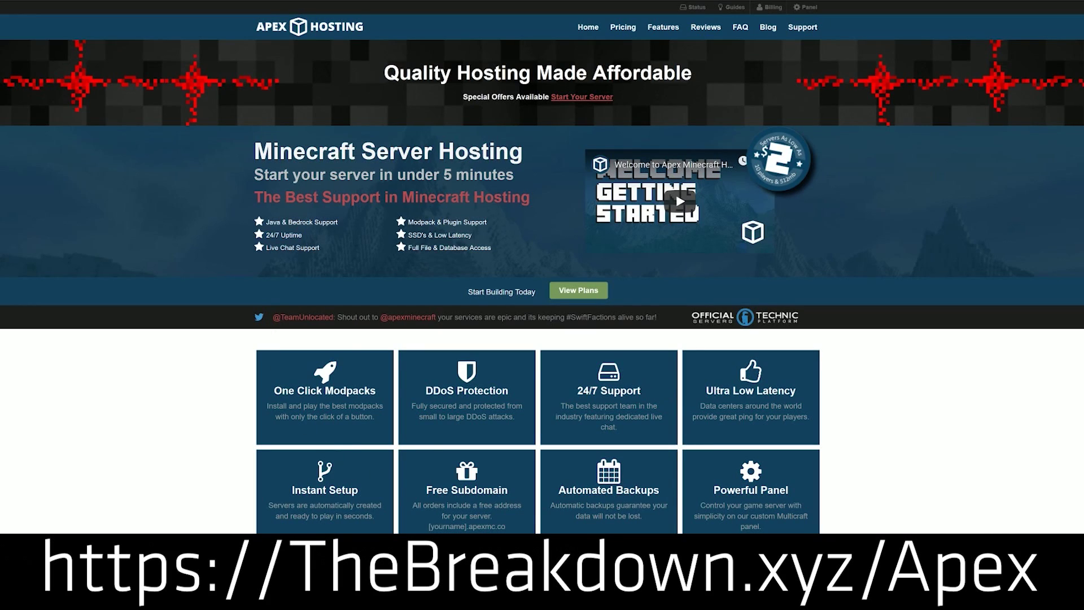
left_click_drag(641, 390, 575, 392)
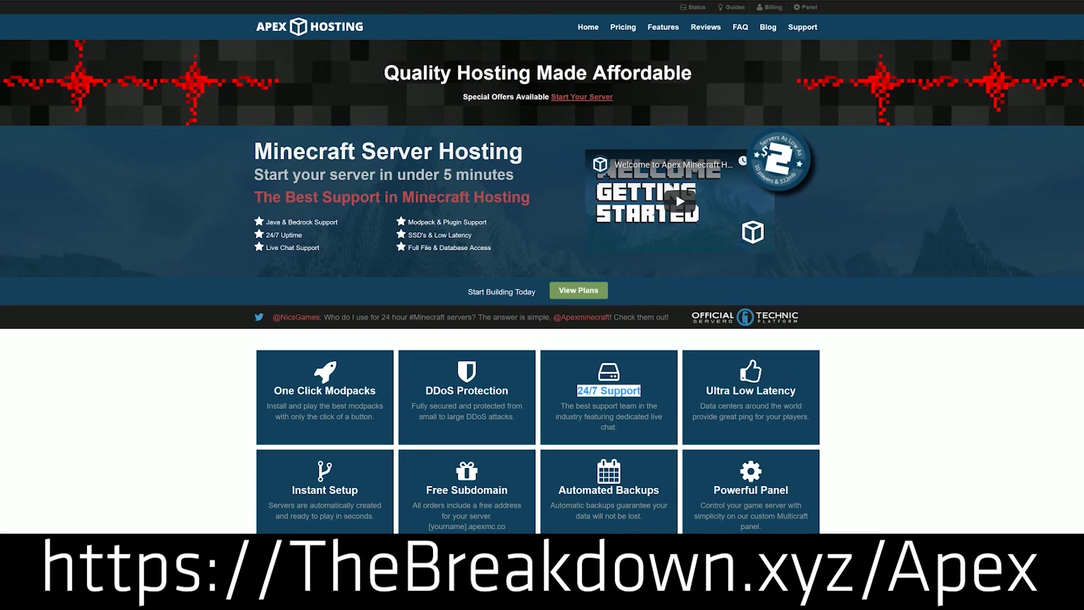
left_click_drag(289, 391, 266, 397)
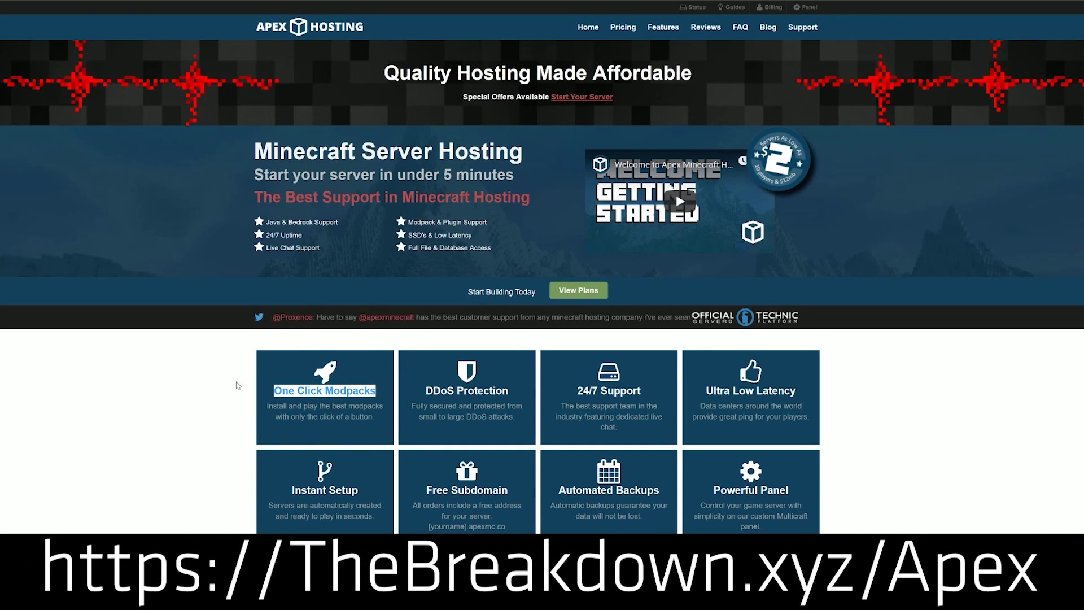
scroll(238, 385, "down", 8)
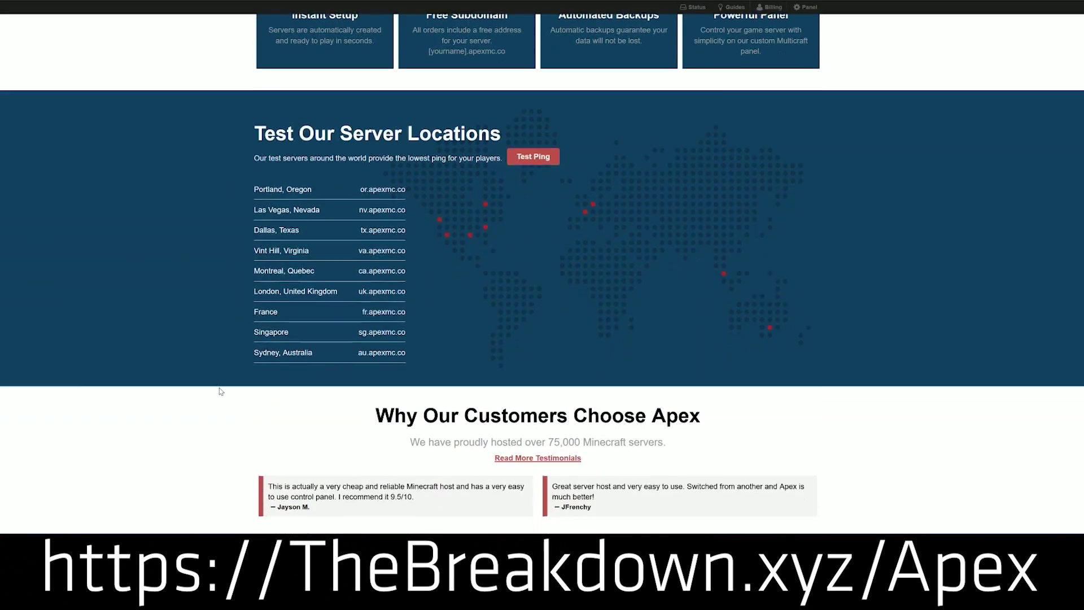
scroll(221, 391, "down", 2)
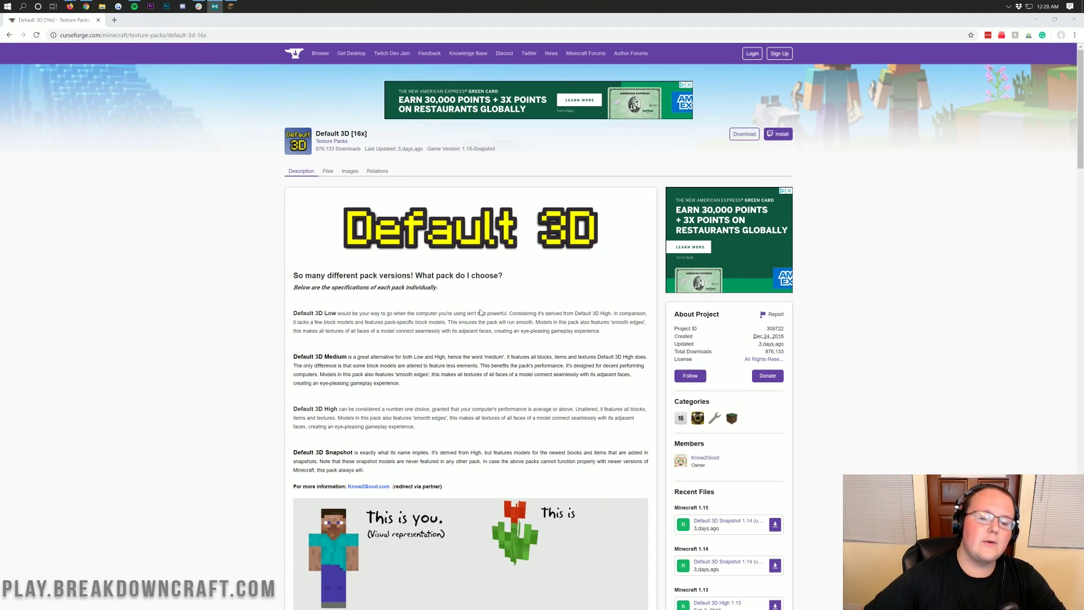
Download the Minecraft 1.14 version of the Default 3D pack from Recent Files.
left_click(481, 313)
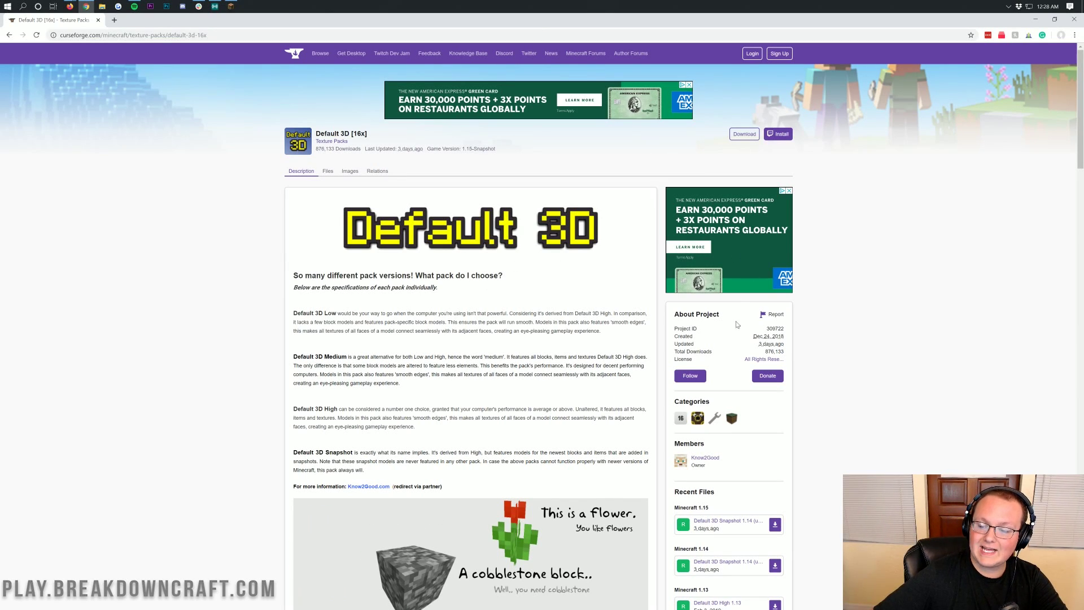
scroll(721, 326, "down", 5)
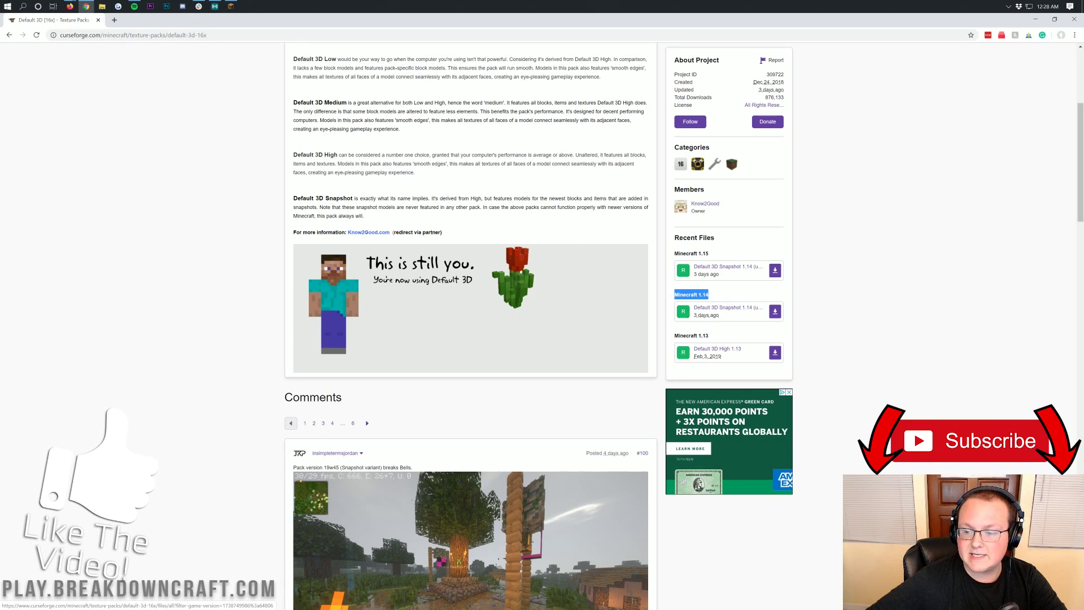
triple_click(689, 295)
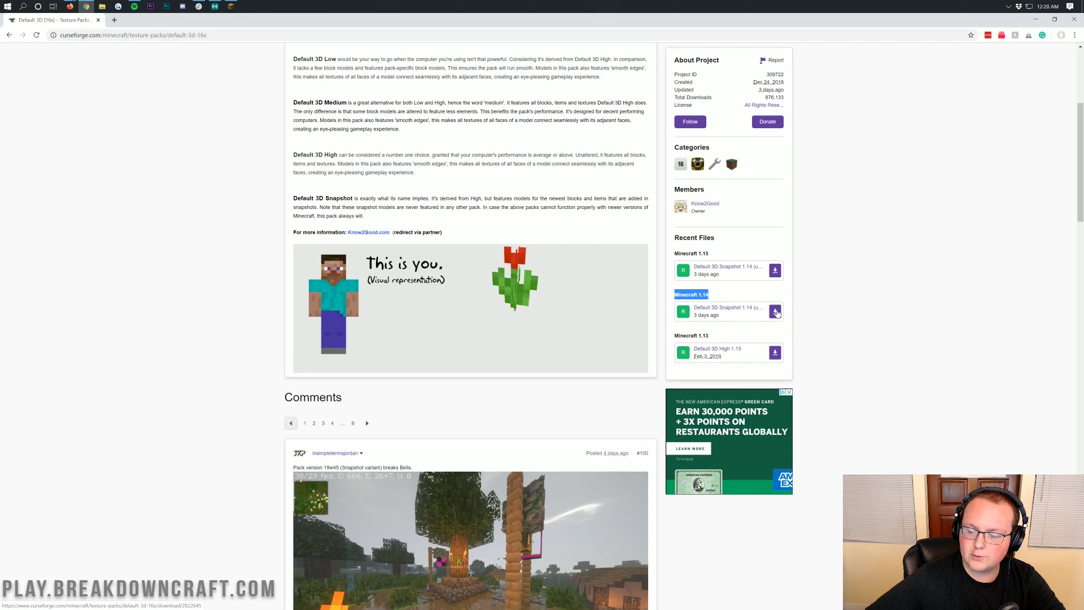
left_click(777, 312)
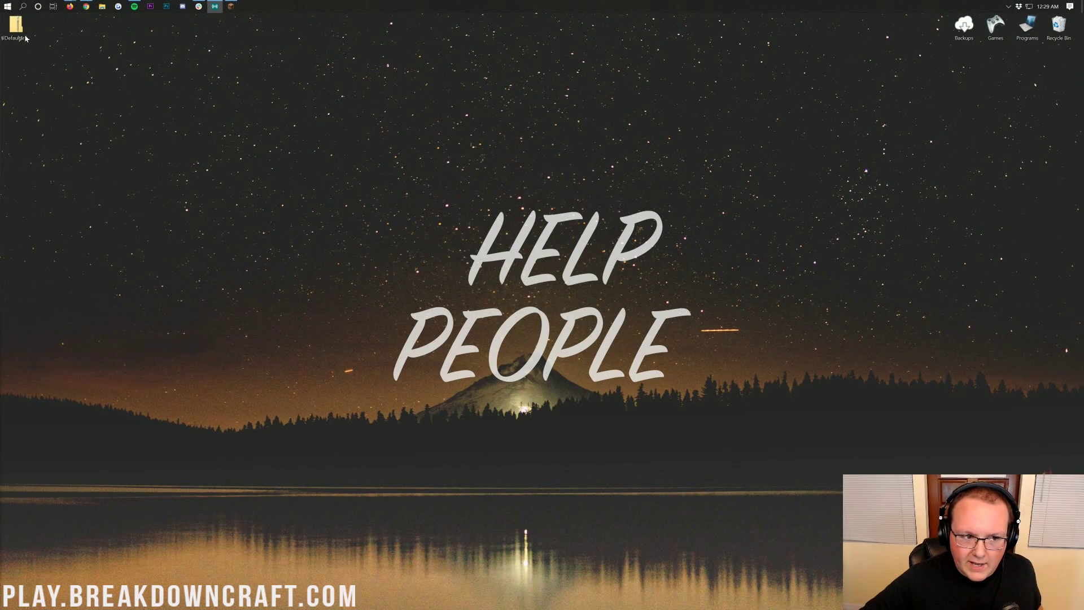
Place the Default 3D zip on the desktop, open the Downloads folder via Start search, then minimize it.
left_click_drag(16, 27, 205, 148)
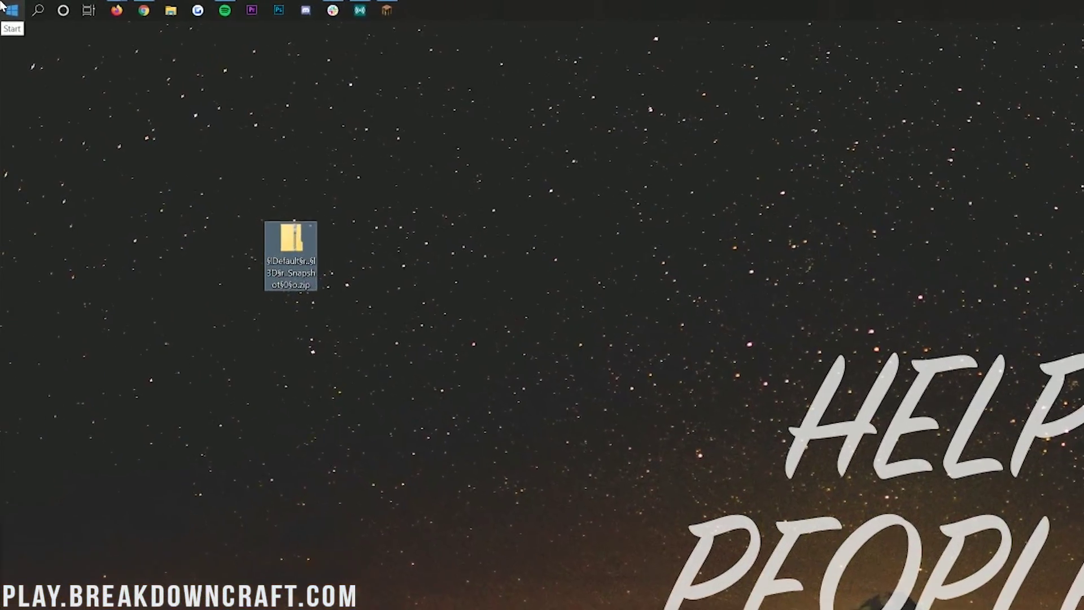
left_click(2, 6)
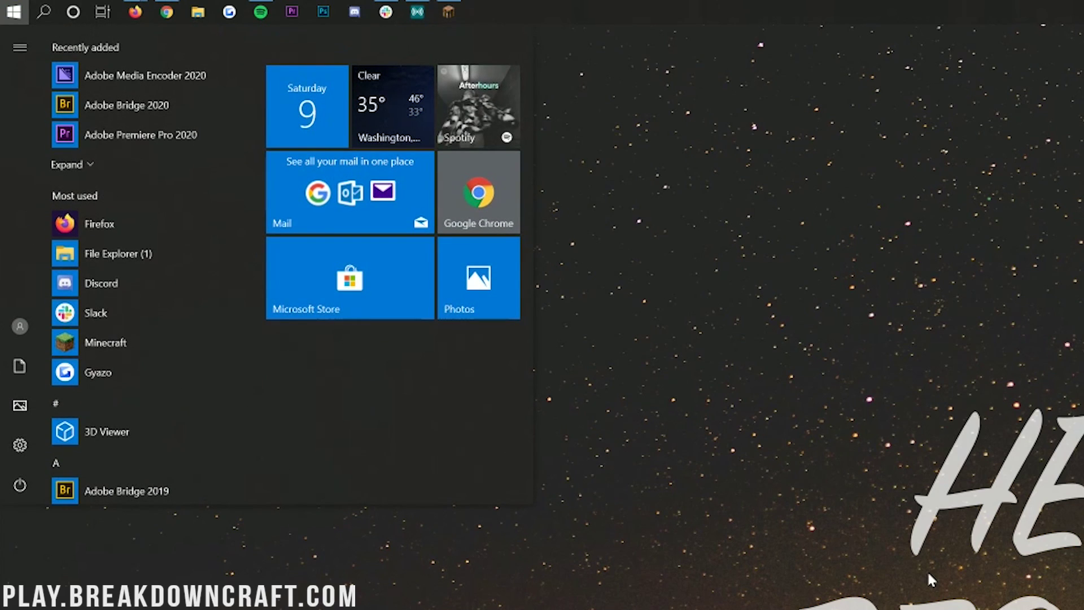
type("d")
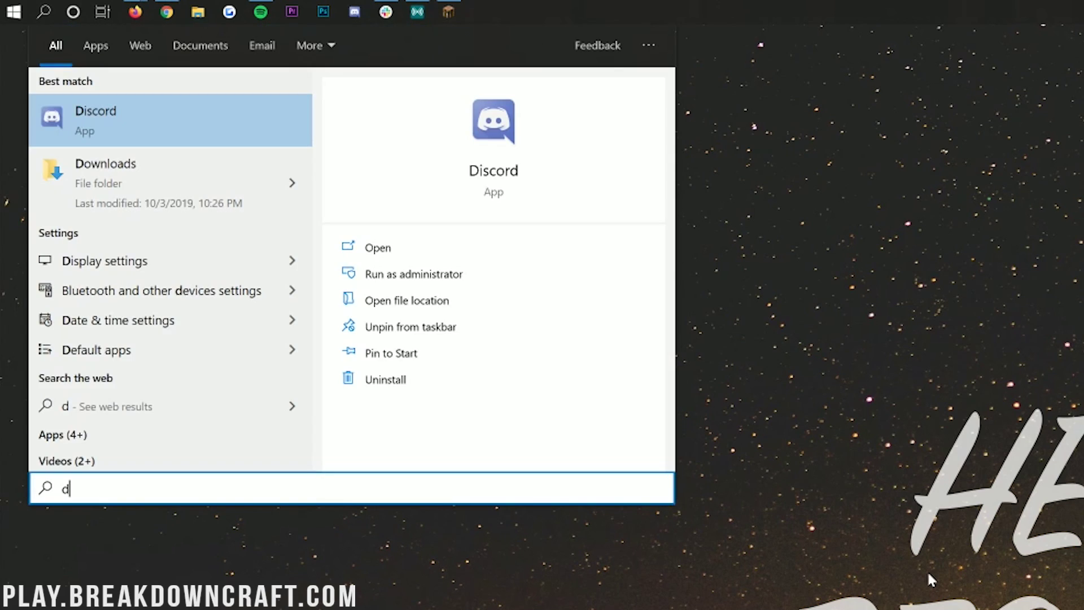
type("ownload")
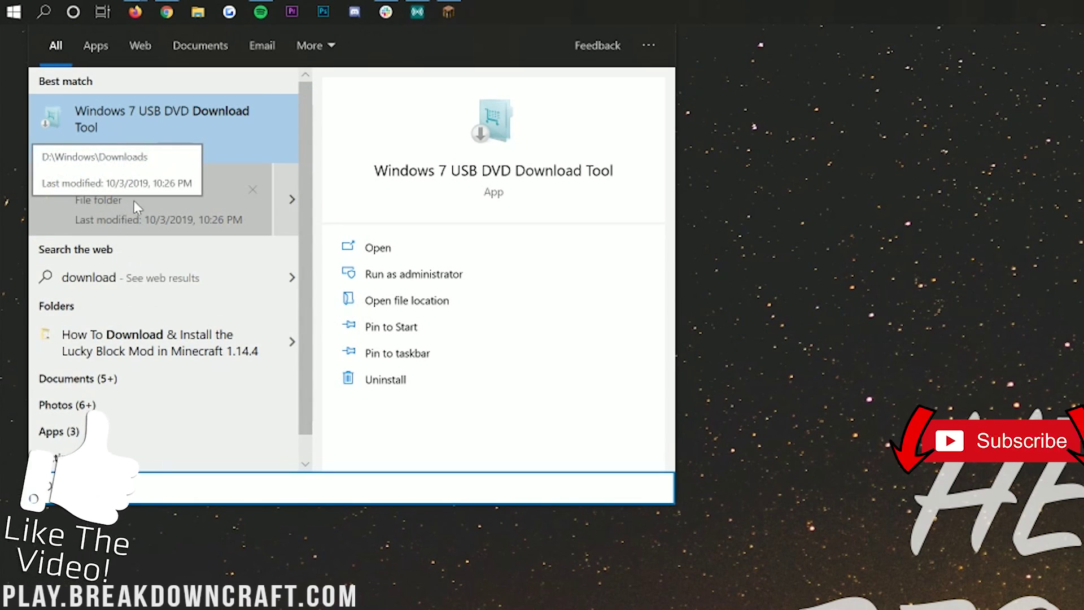
left_click(123, 199)
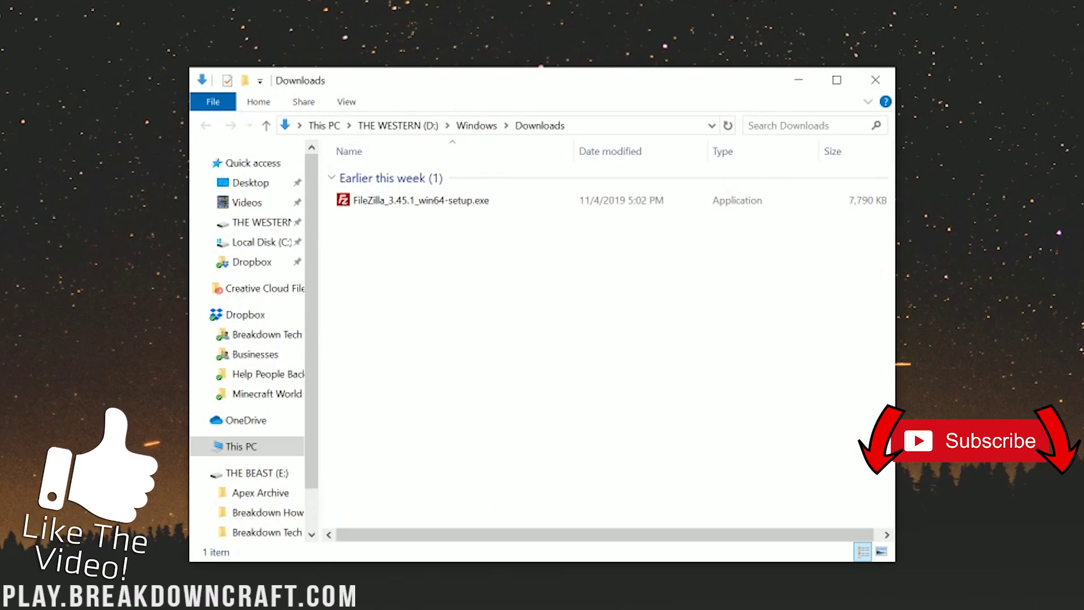
left_click_drag(744, 325, 510, 298)
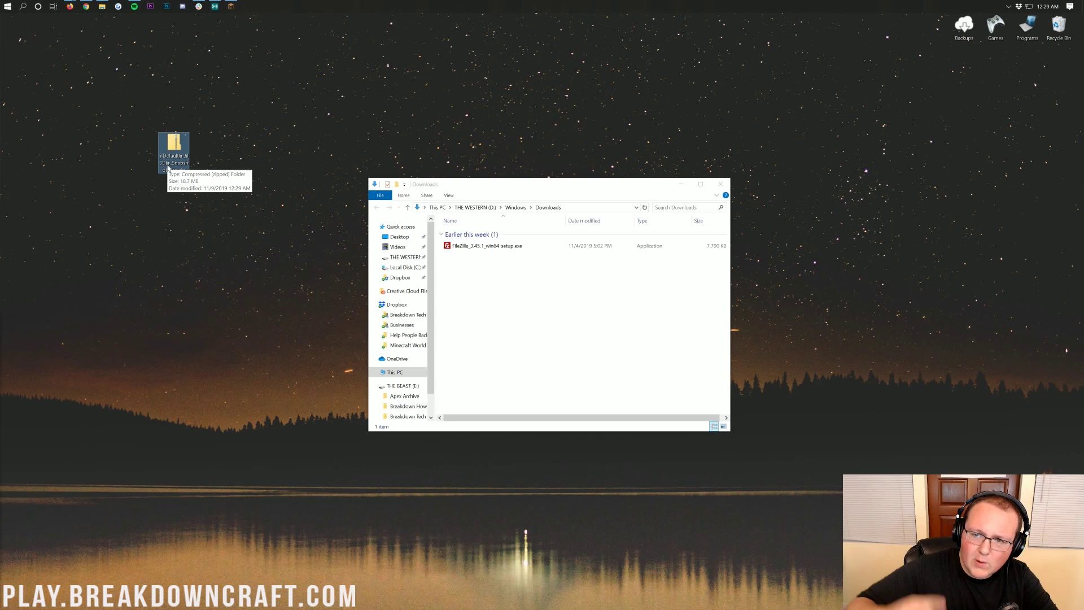
mouse_move(168, 168)
left_mouse_down()
mouse_move(479, 373)
mouse_move(167, 163)
left_mouse_up()
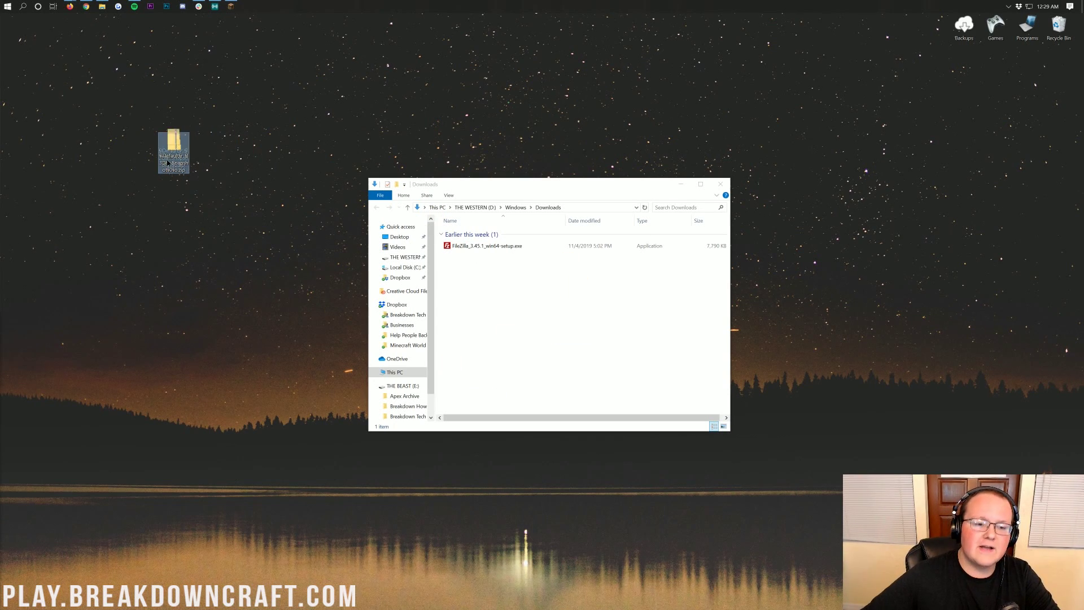
left_click(687, 185)
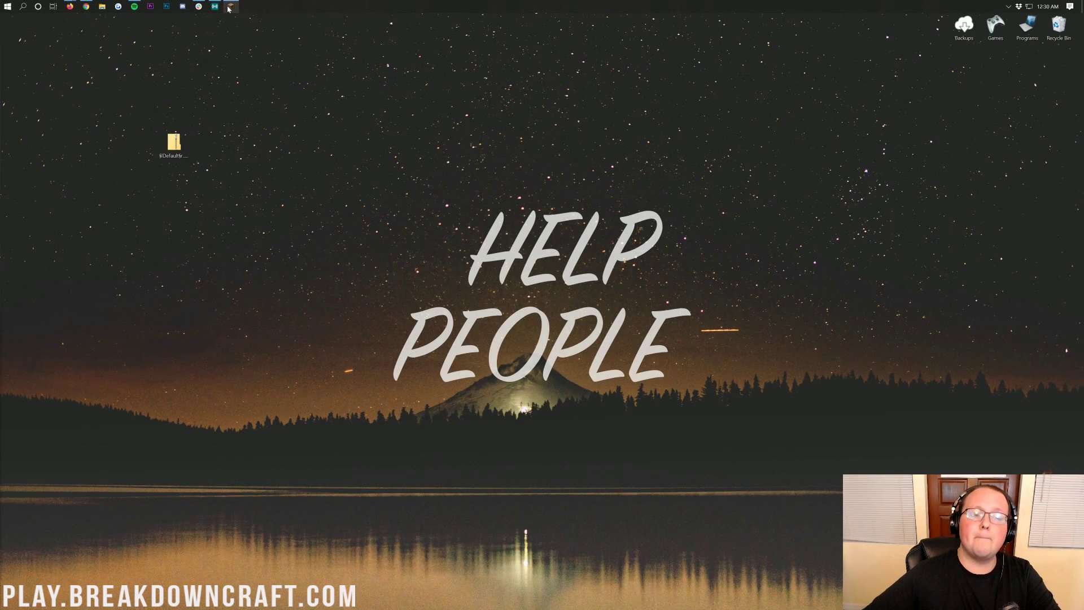
Bring up the Minecraft 1.14.4 window and check the Multiplayer server list before returning to the title screen.
left_click(230, 6)
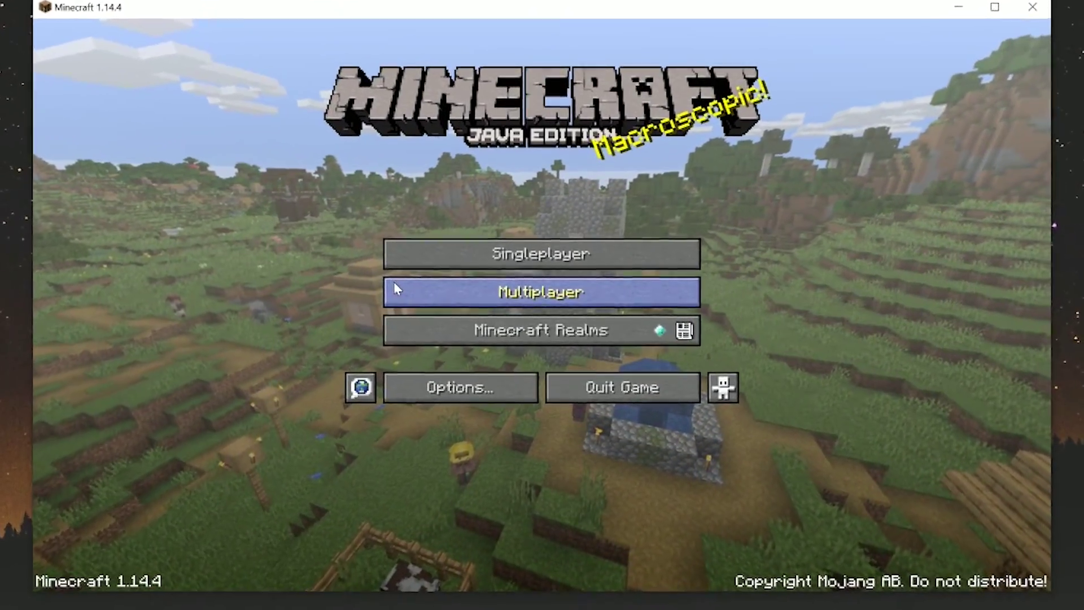
left_click(386, 285)
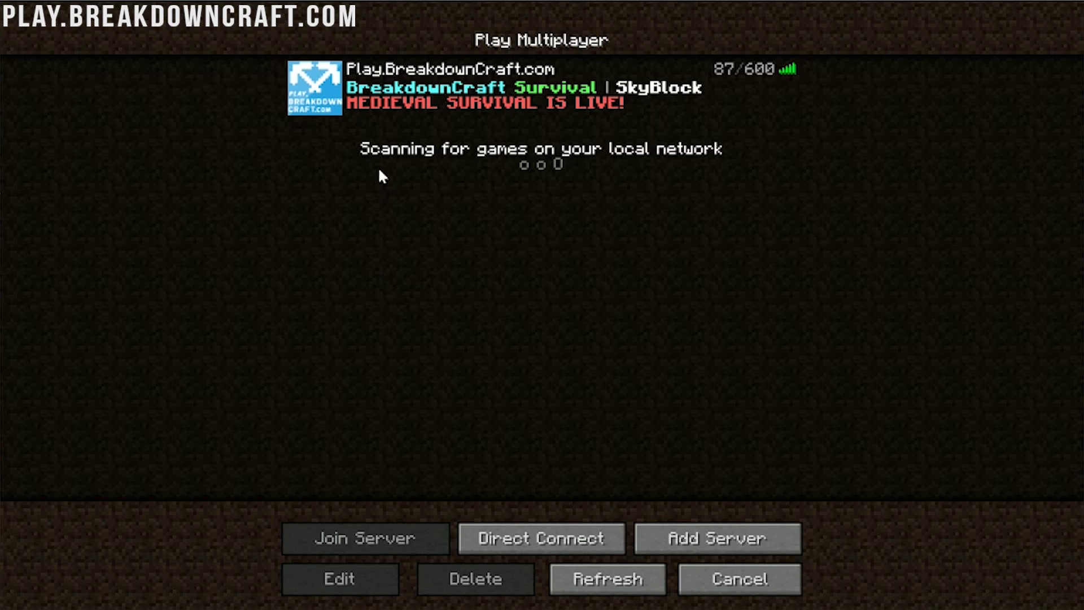
mouse_move(450, 96)
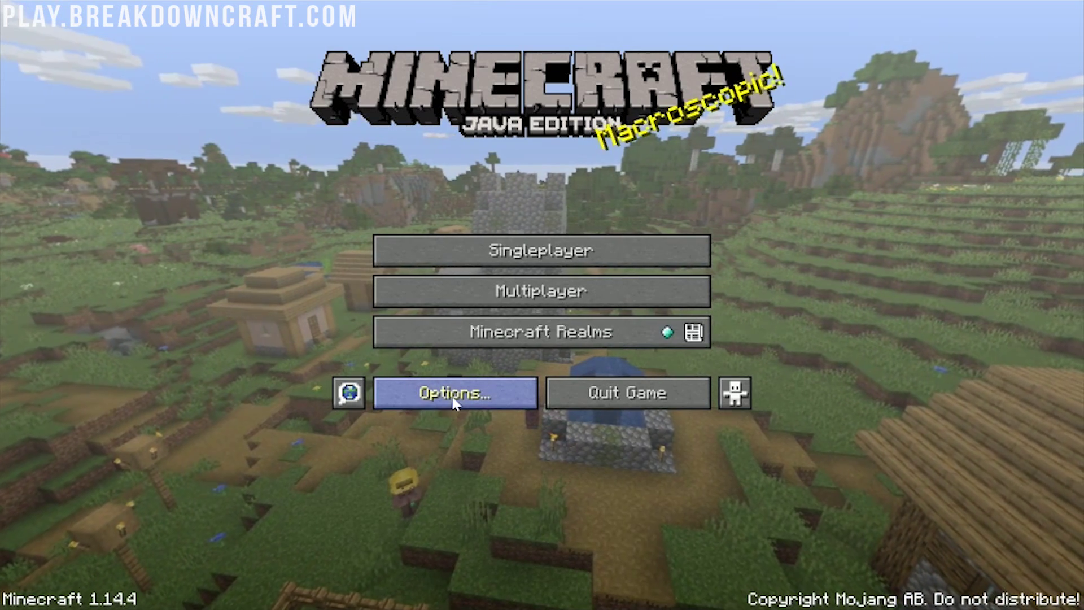
Open Options > Resource Packs, closing and reopening it to list Dokucraft and Programmer Art.
left_click(453, 399)
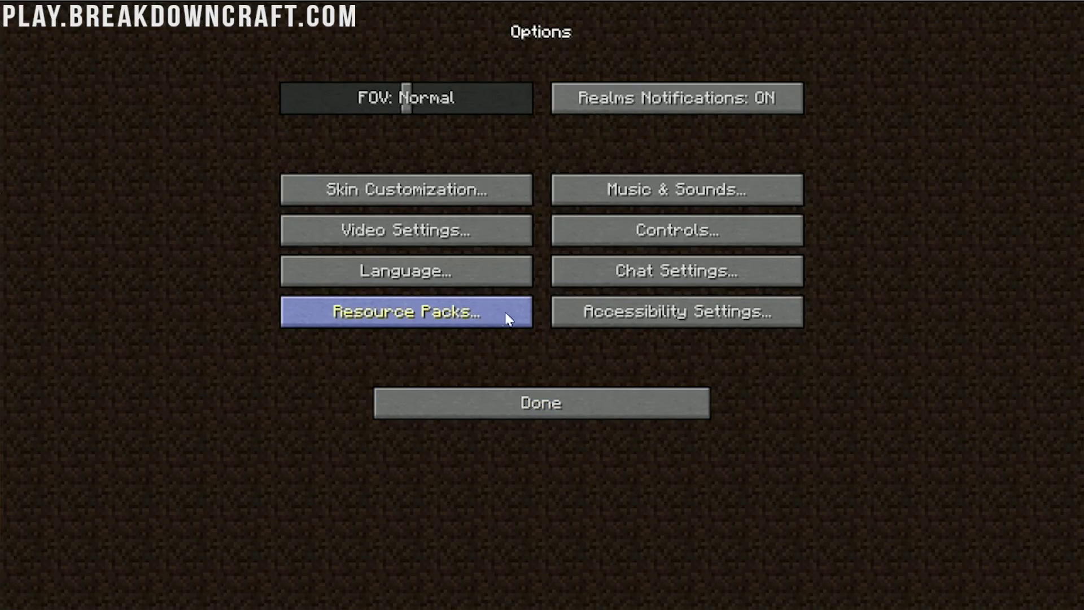
left_click(344, 316)
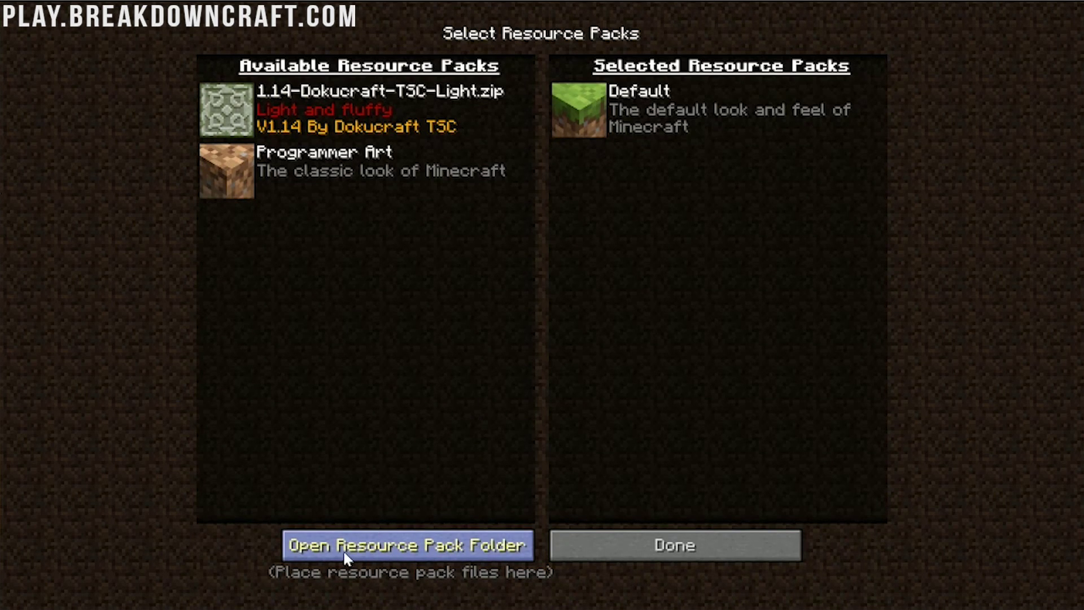
left_click(700, 544)
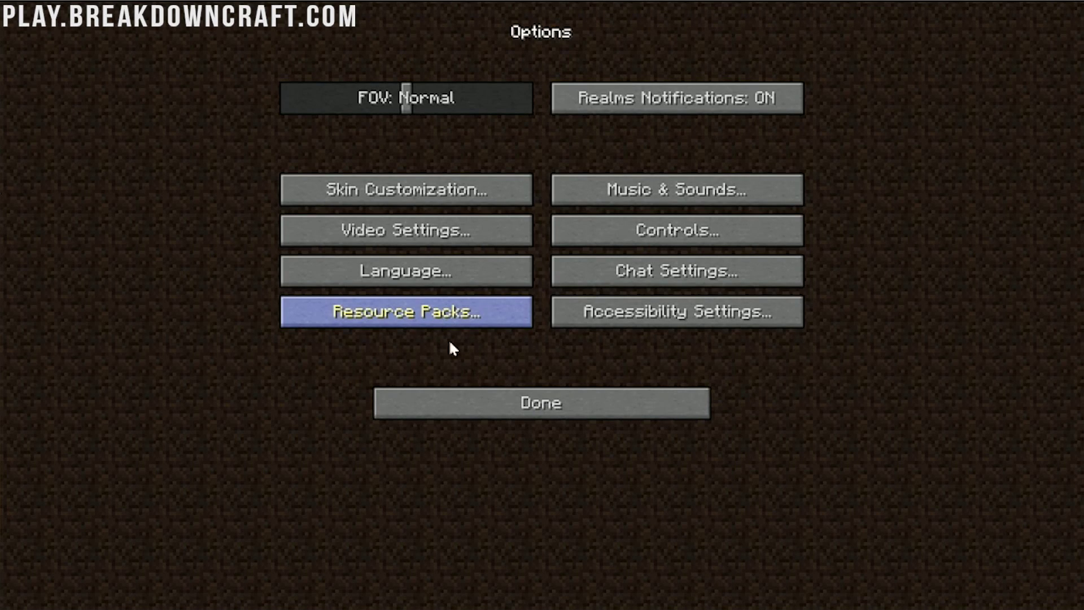
left_click(412, 316)
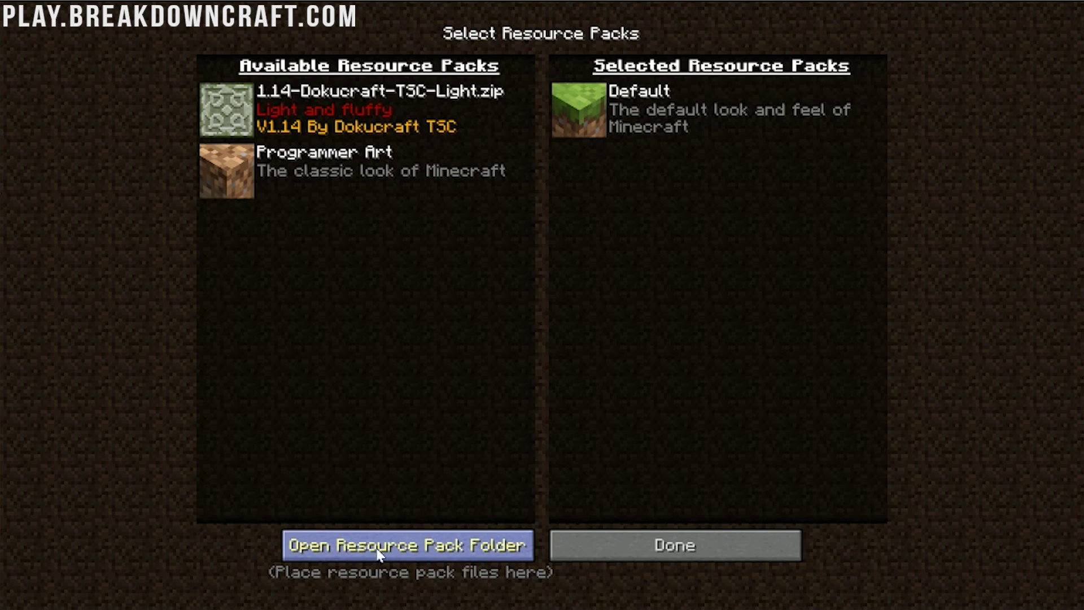
Copy the Default 3D Snapshot zip from the desktop into the resourcepacks folder, then return to Minecraft.
left_click(428, 546)
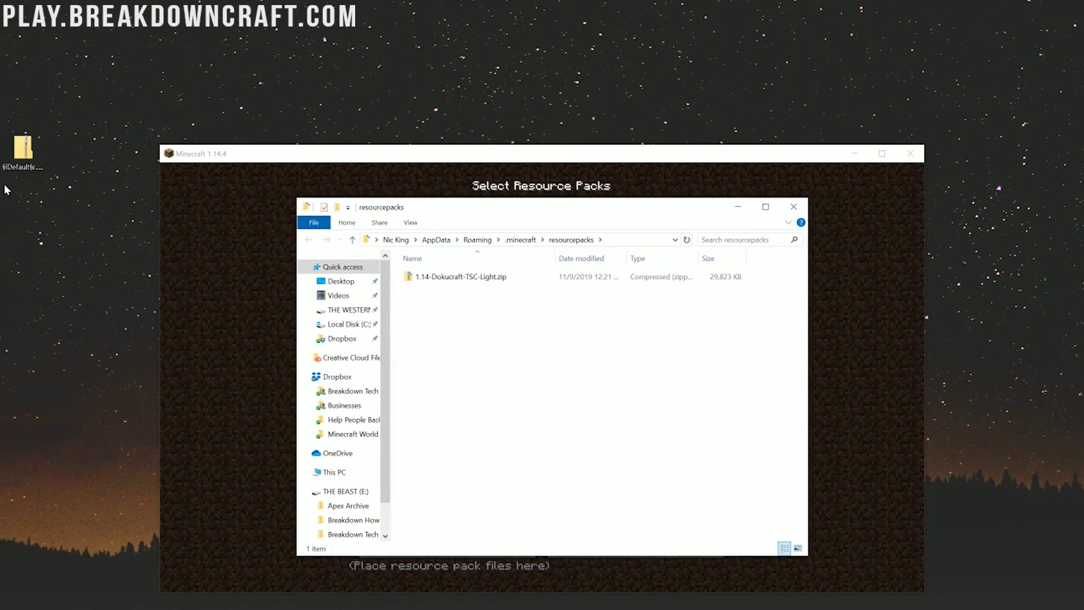
mouse_move(8, 165)
left_mouse_down()
mouse_move(469, 551)
mouse_move(557, 419)
left_mouse_up()
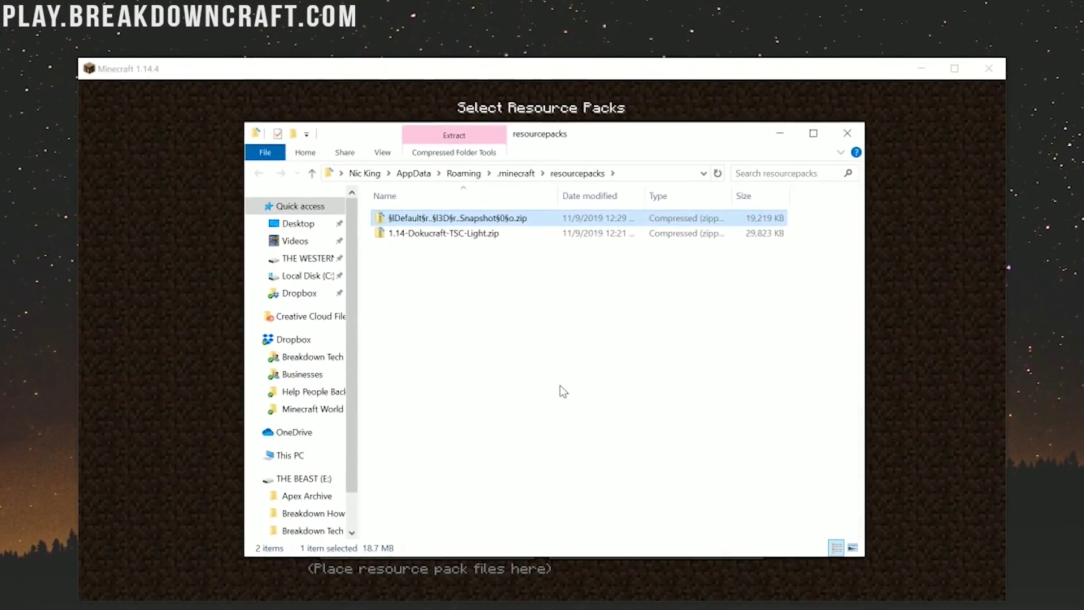
left_click(73, 237)
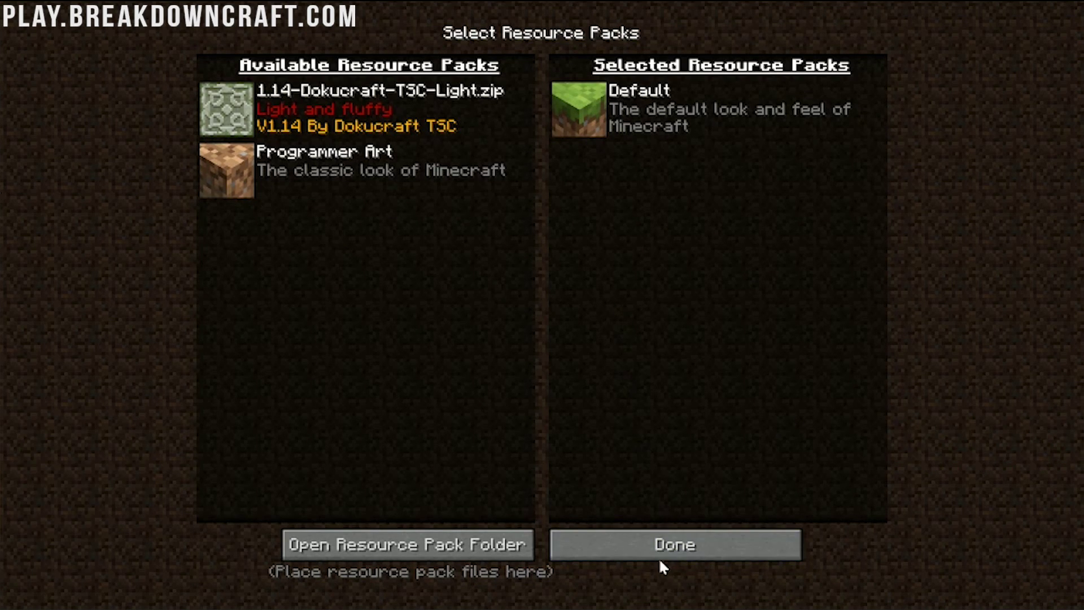
Refresh the pack list so Default 3D Snapshot (1.14/1.15) appears among the available packs.
left_click(660, 559)
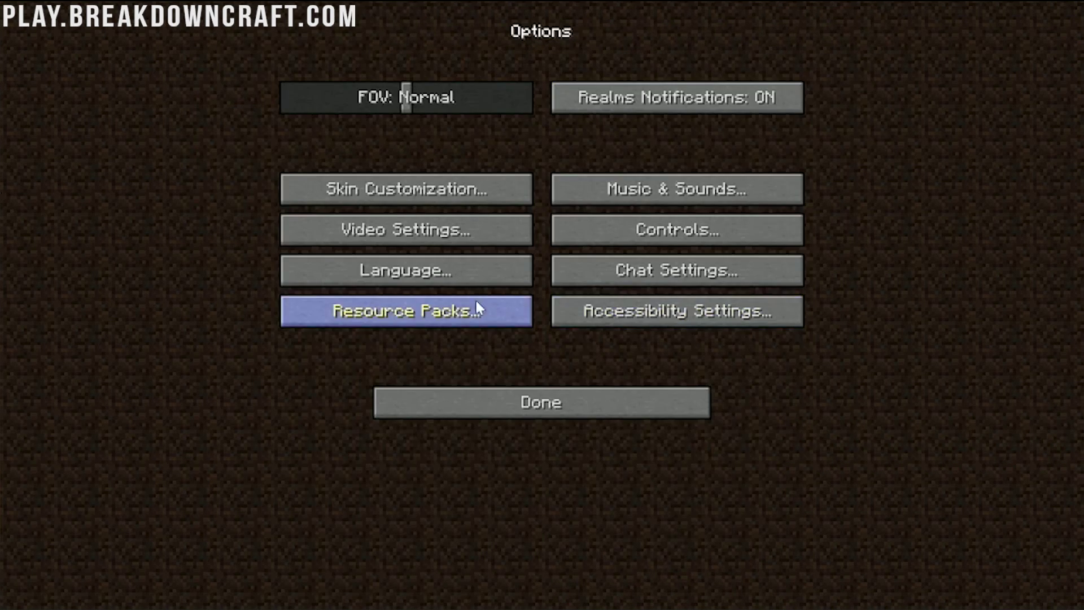
left_click(451, 326)
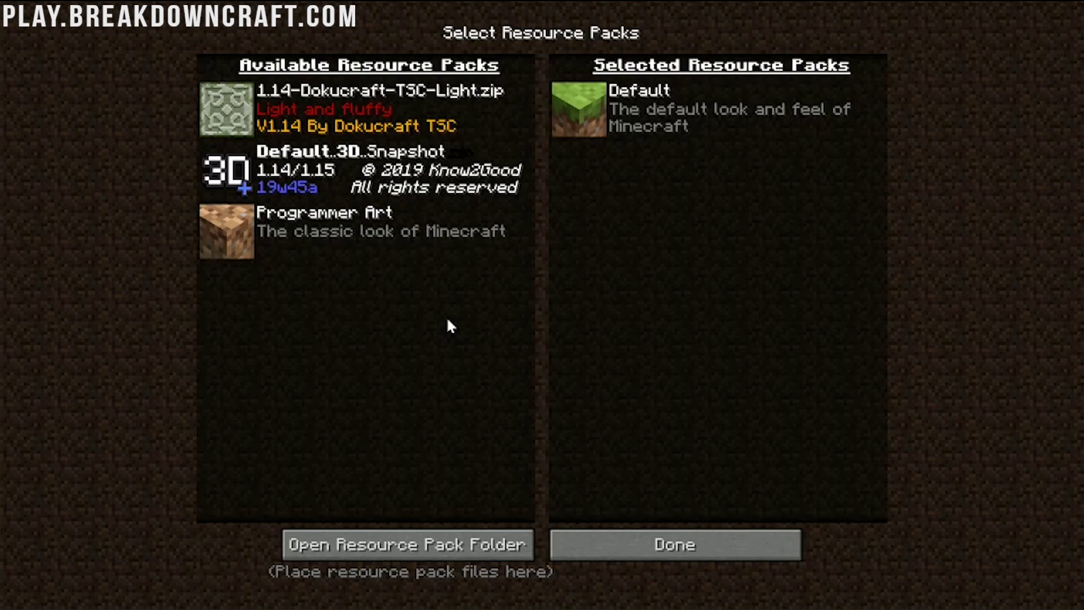
mouse_move(352, 180)
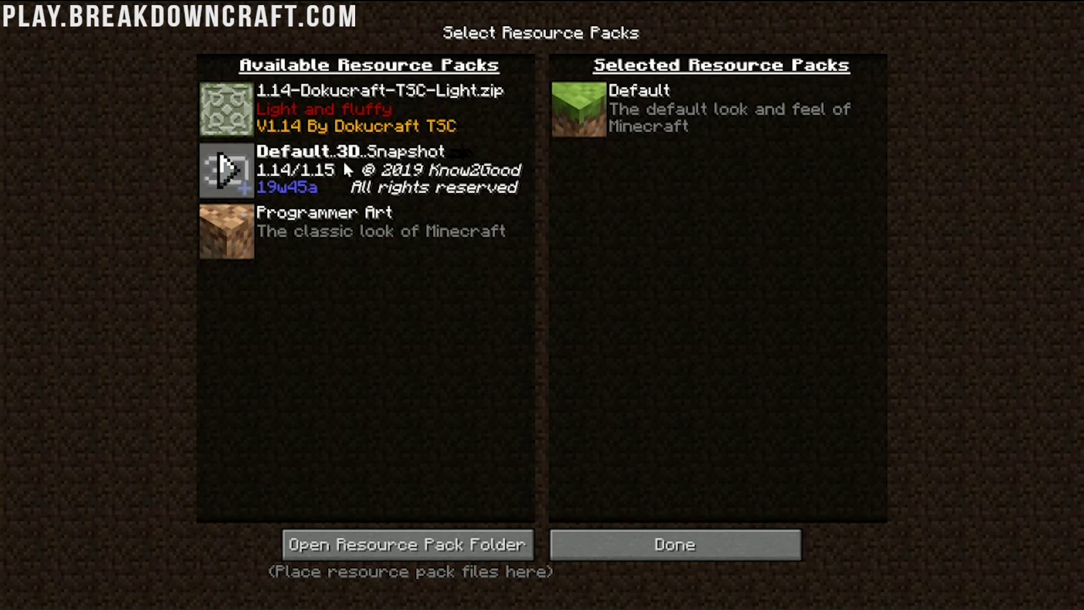
Move Default 3D Snapshot into the selected packs and close Options to the title menu.
left_click(233, 172)
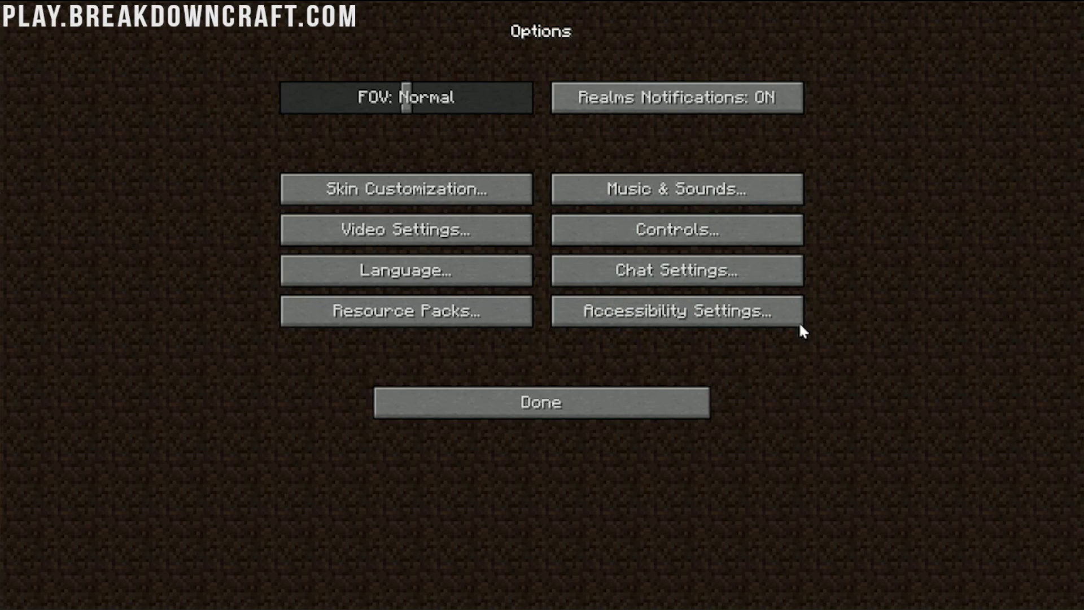
left_click(614, 399)
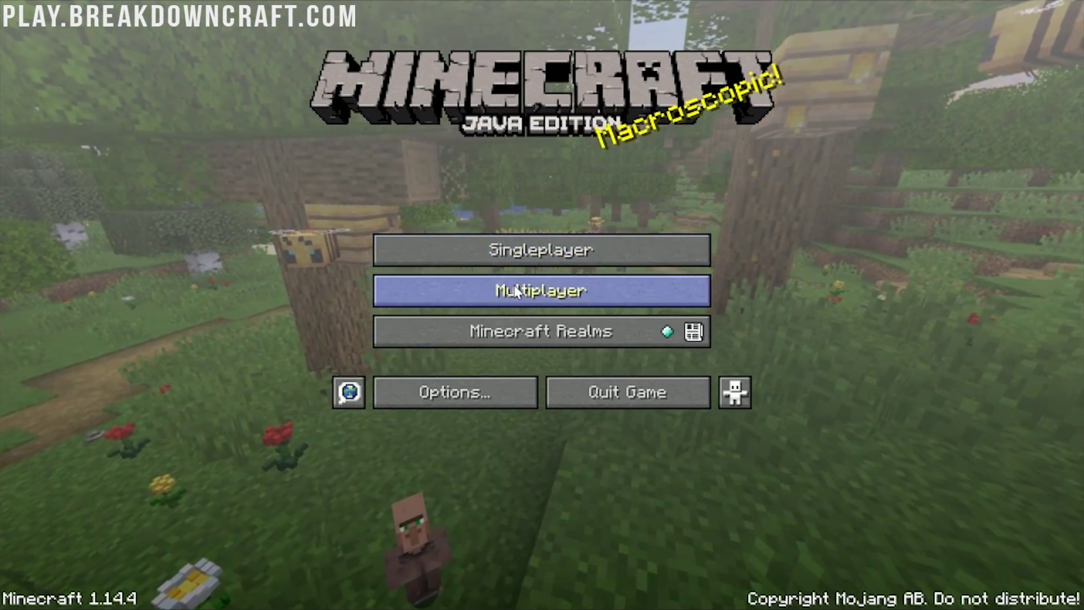
Open the Multiplayer list and join the saved server.
left_click(431, 288)
double_click(425, 106)
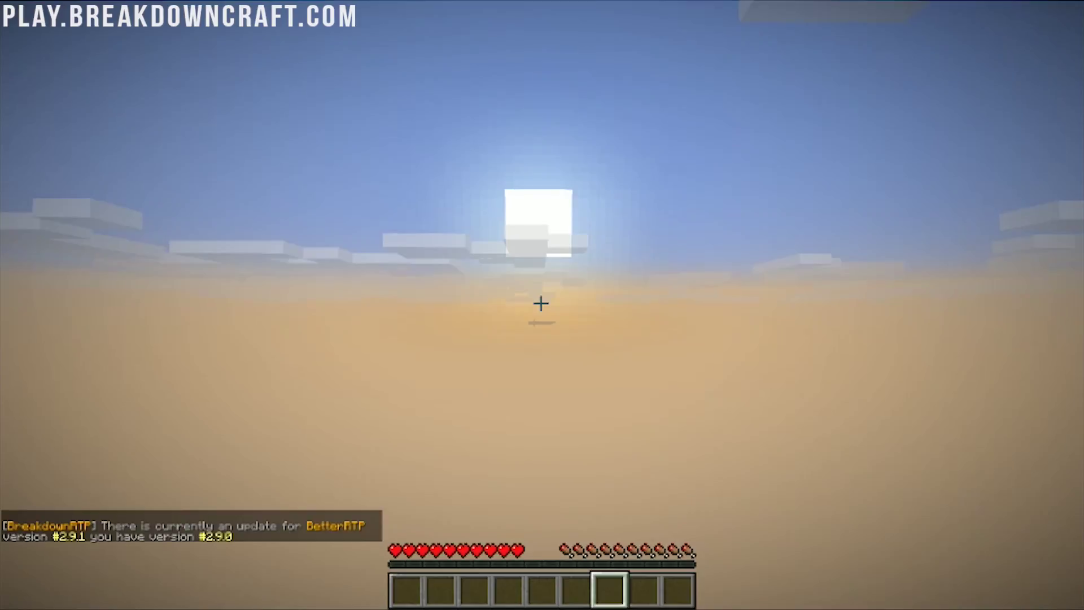
Walk past the stone pillar bases into the plaza, to the wooden table and Free Items chests.
key("w")
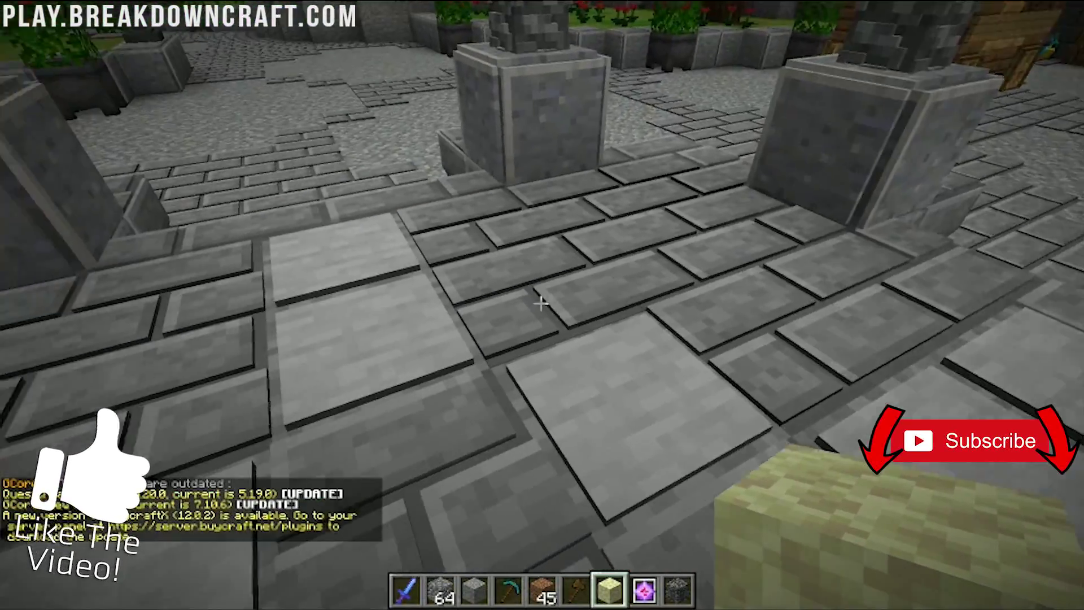
key("w")
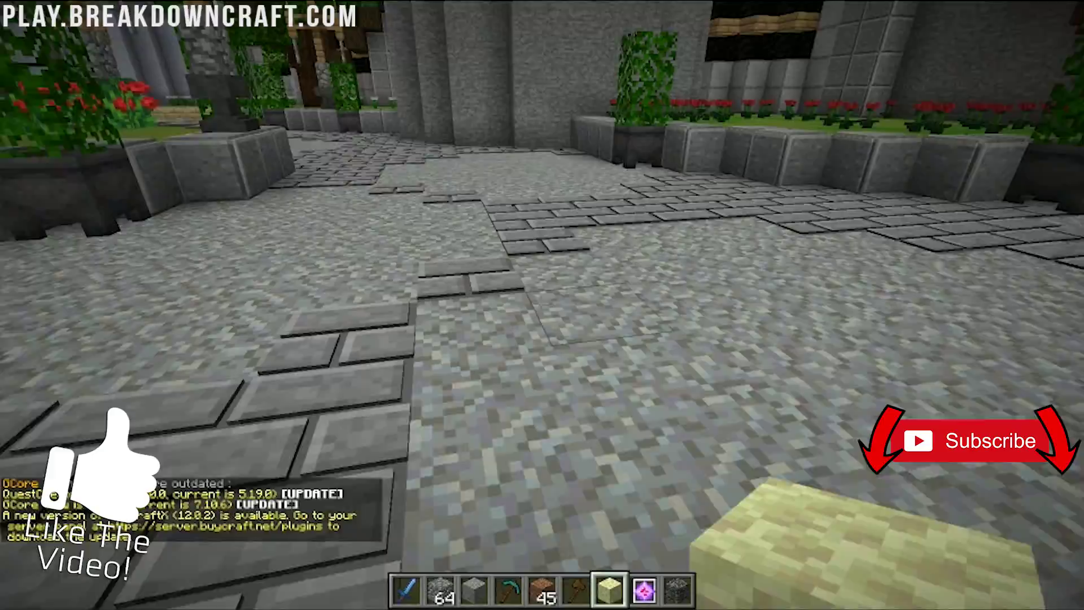
key("w")
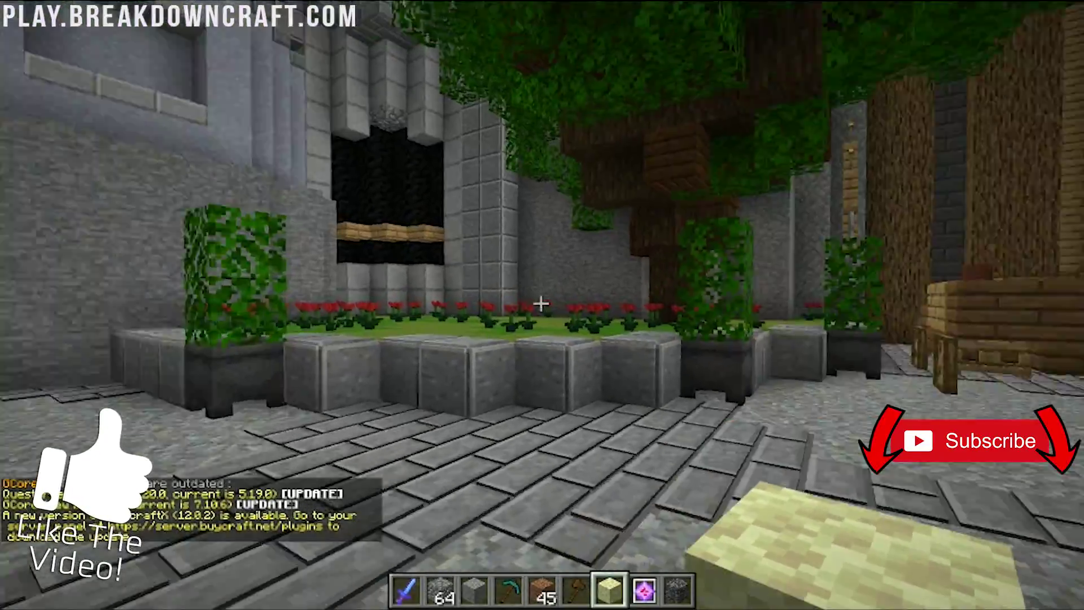
key("w")
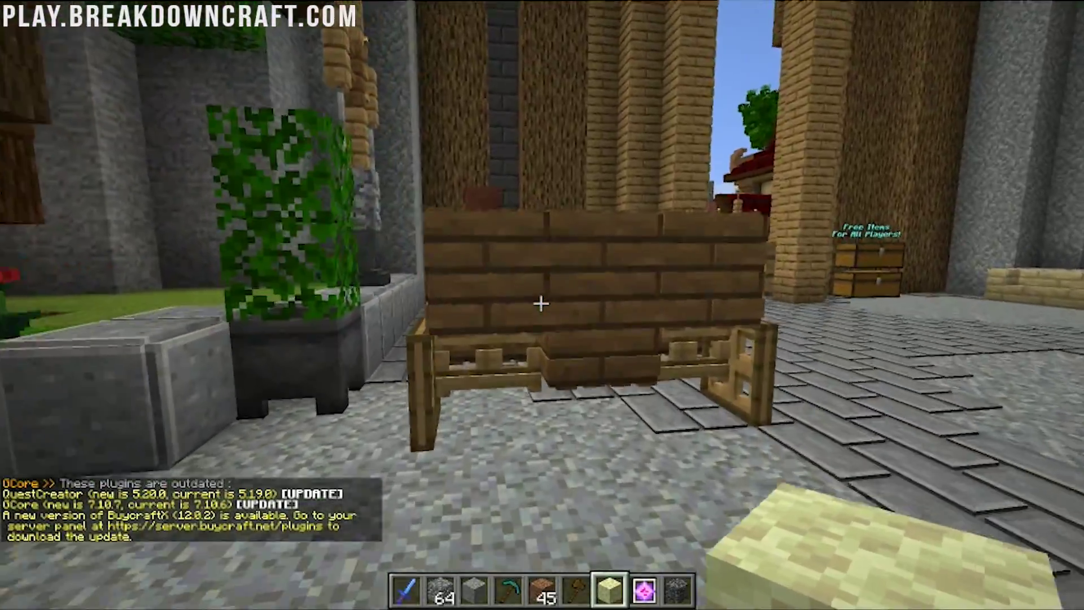
key("s")
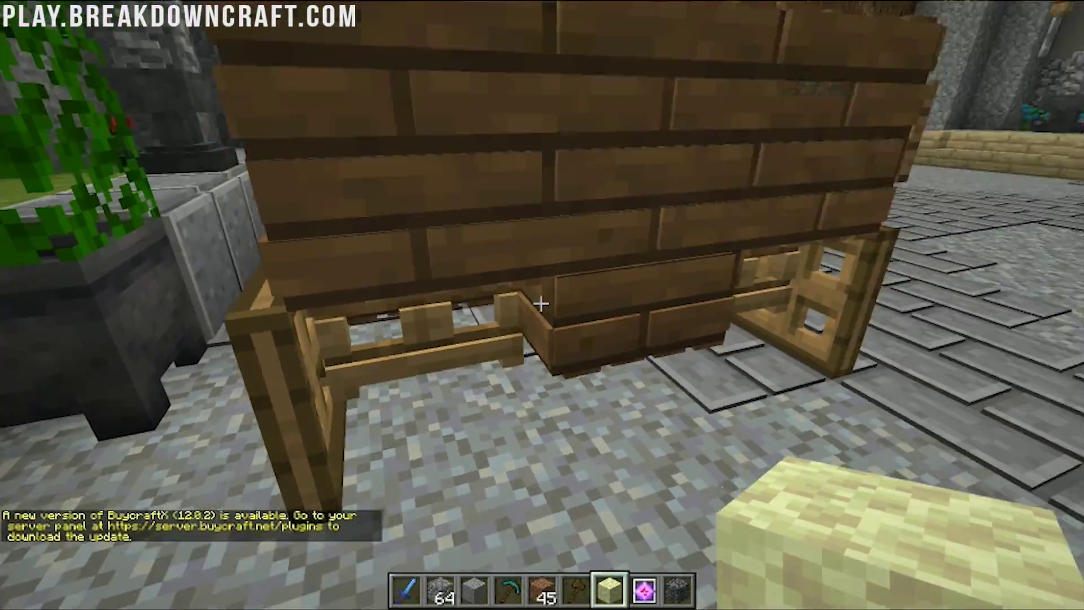
key("w")
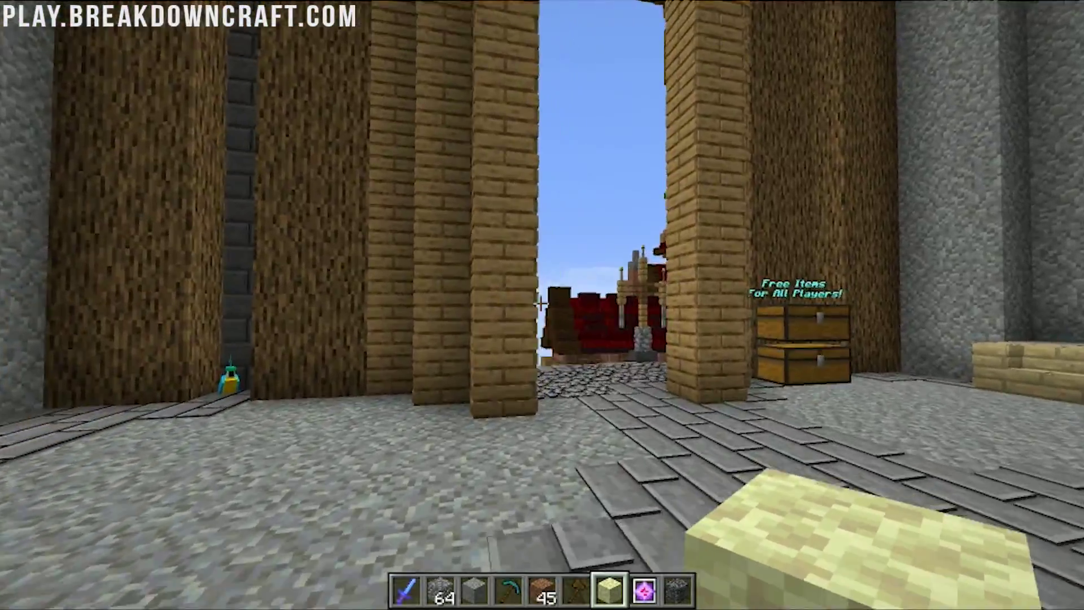
key("w")
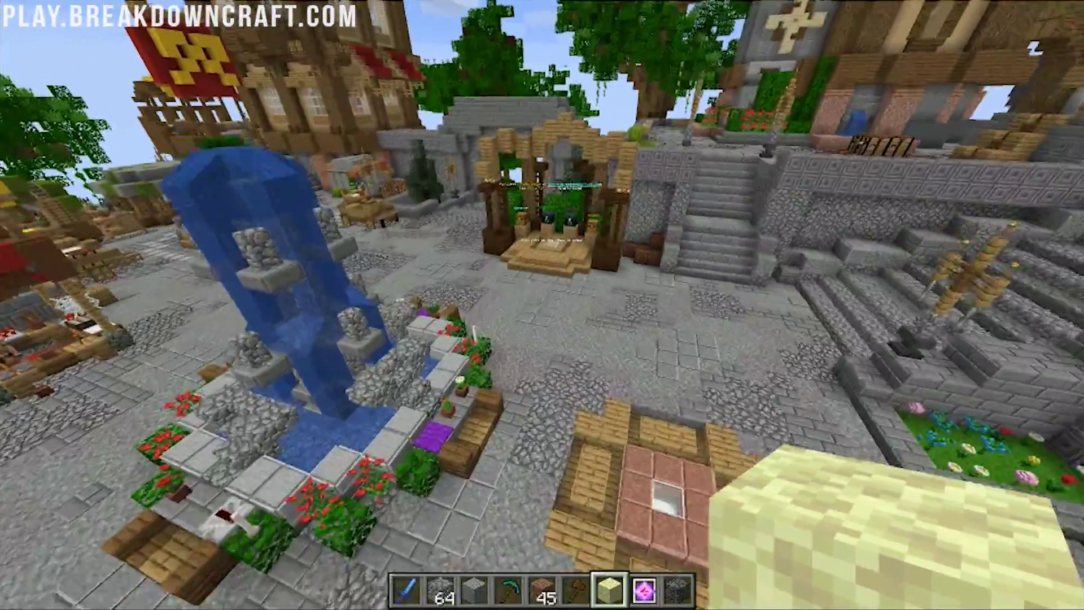
Walk from the fountain planter down the market street to inspect the plank crates and hay bales.
key("w")
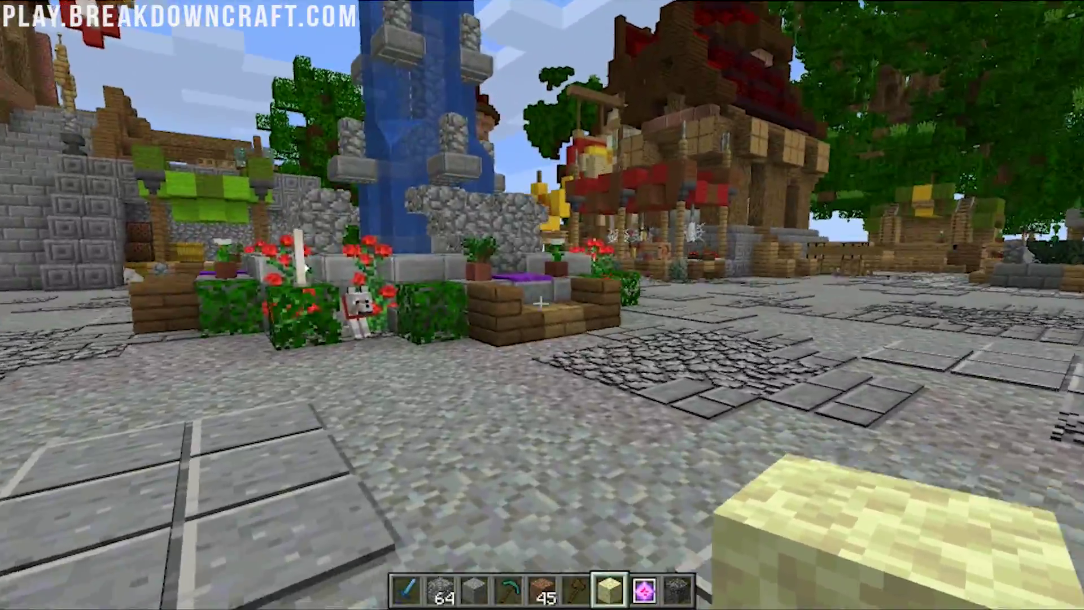
key("d")
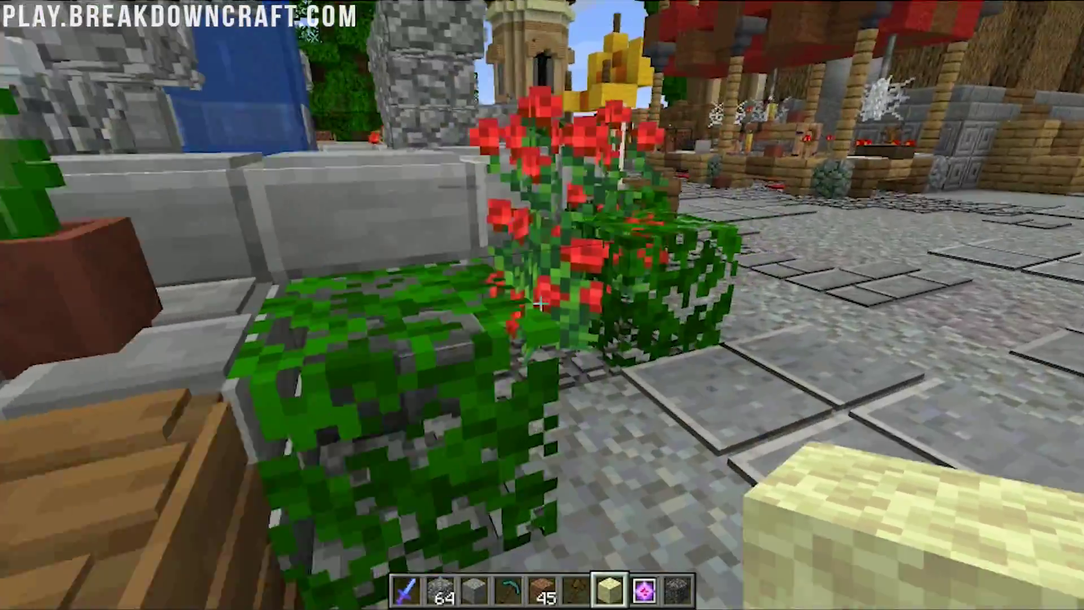
key("s")
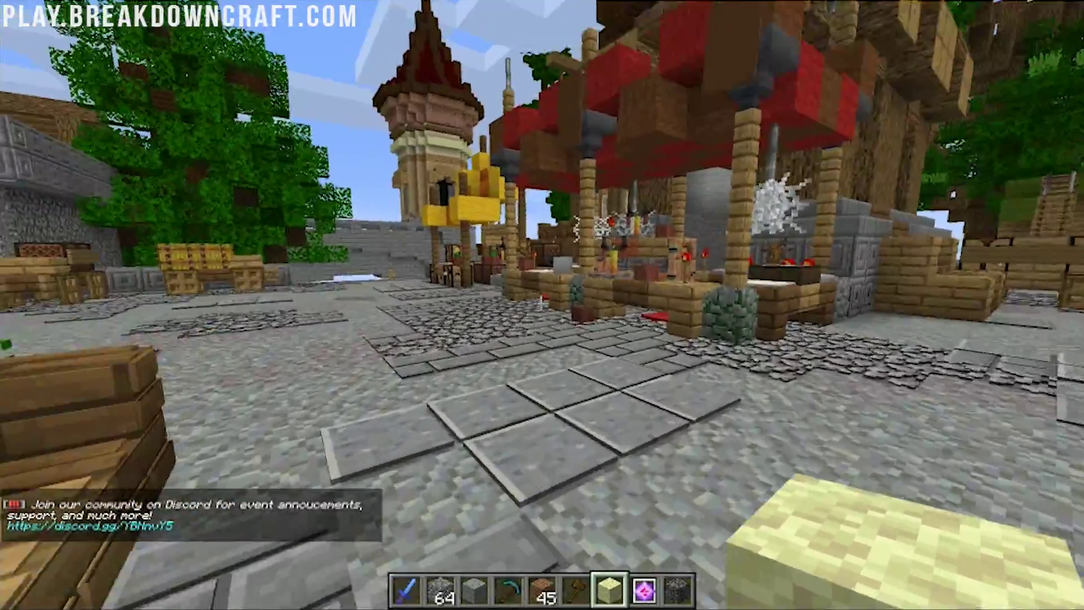
key("w")
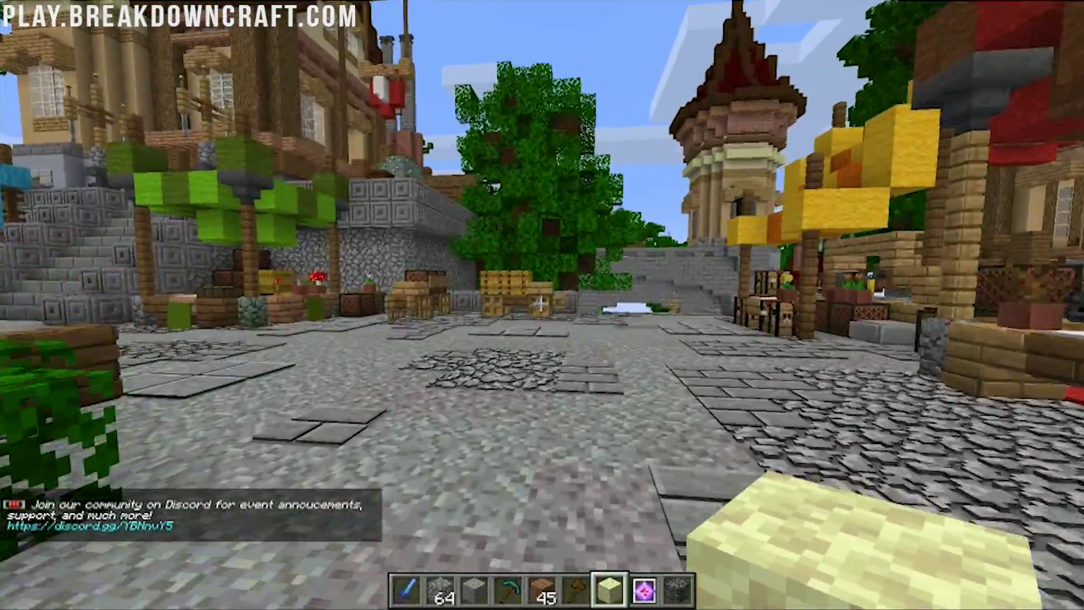
key("w")
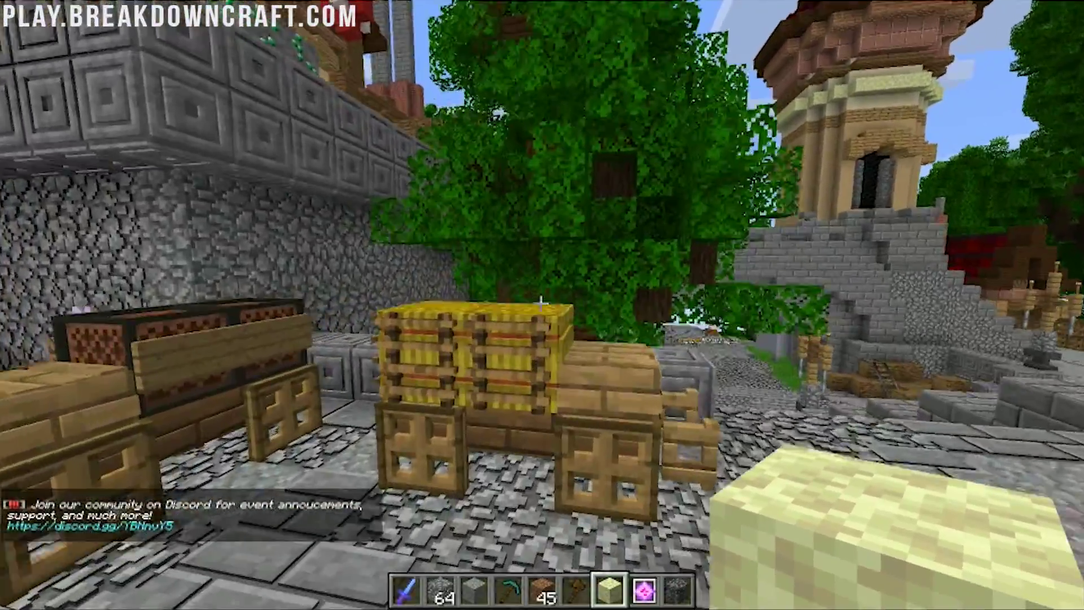
key("s")
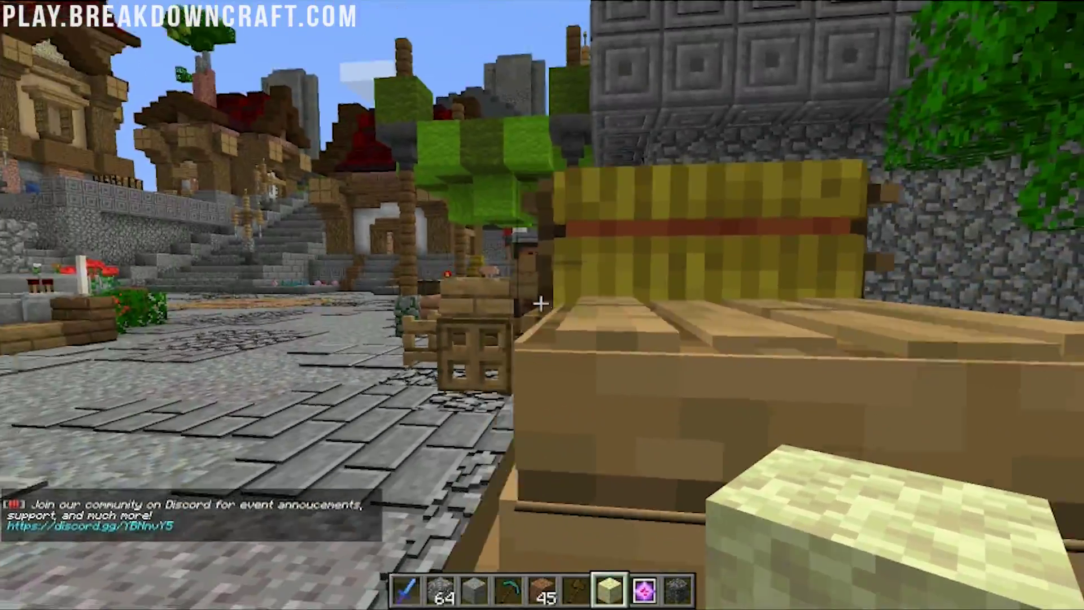
key("w")
key("s")
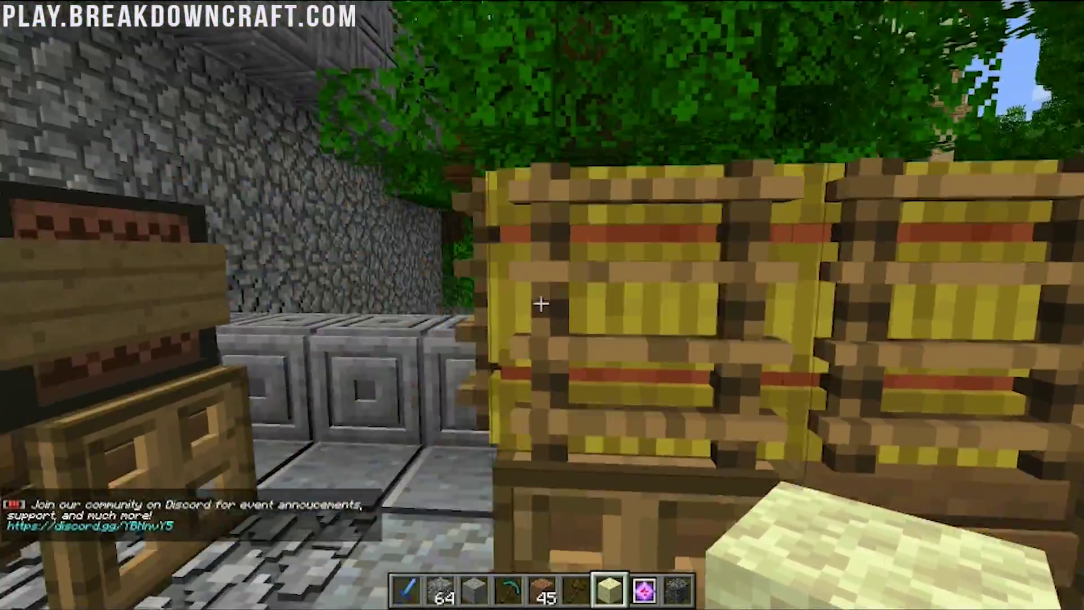
Cross the plaza and pavilion into the stone tunnel to view the 3D iron and diamond ore.
key("w")
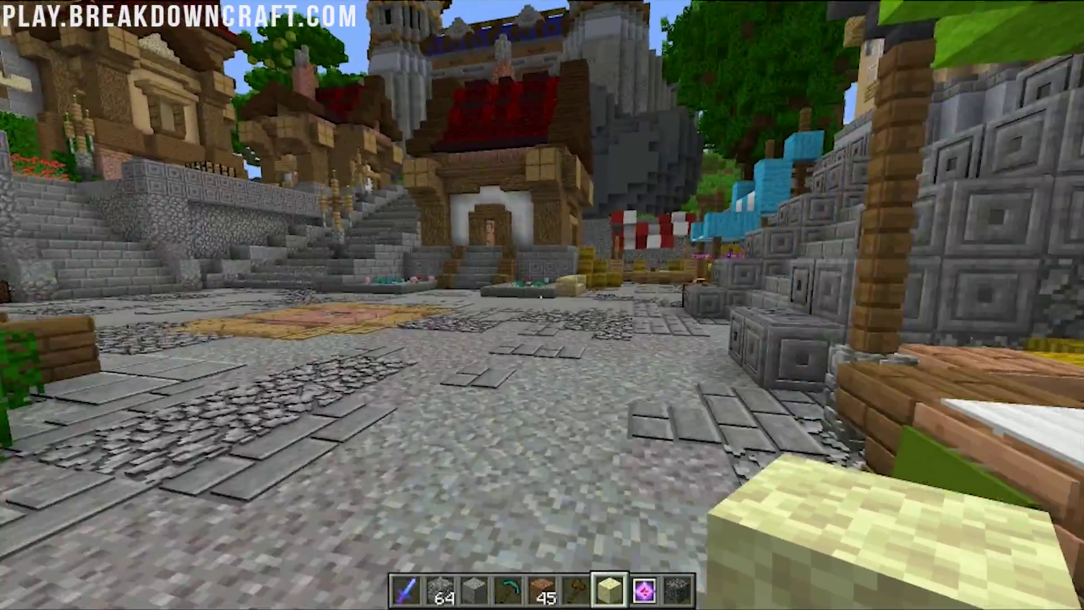
key("w")
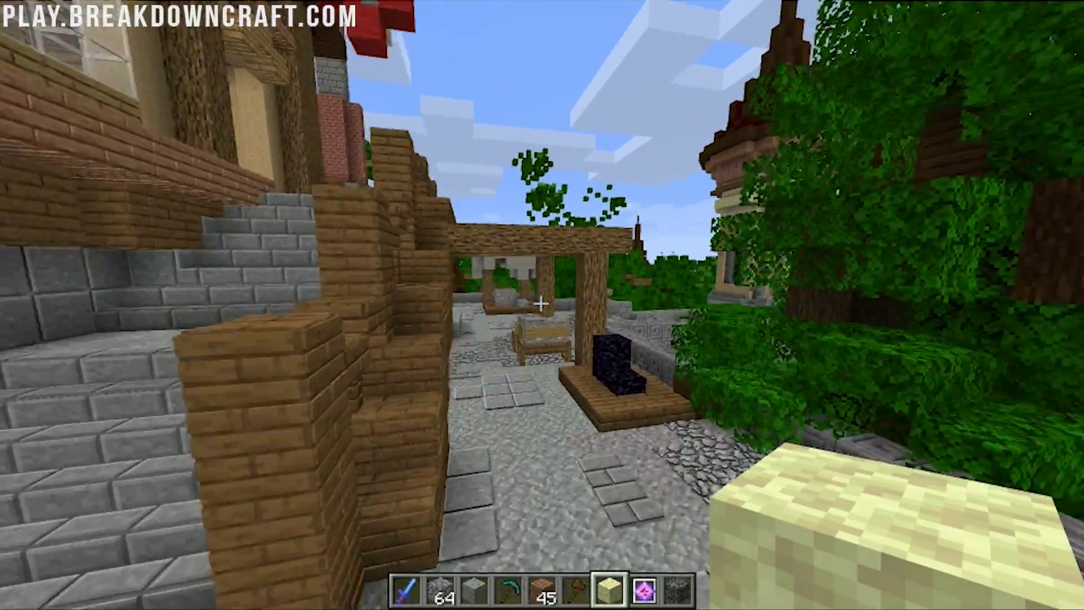
key("w")
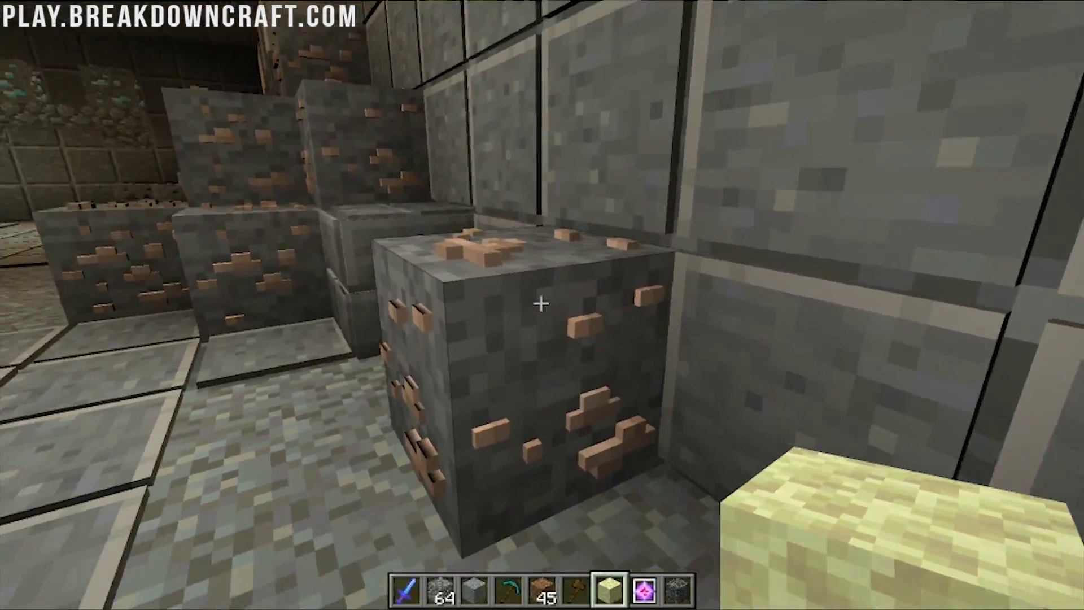
key("w")
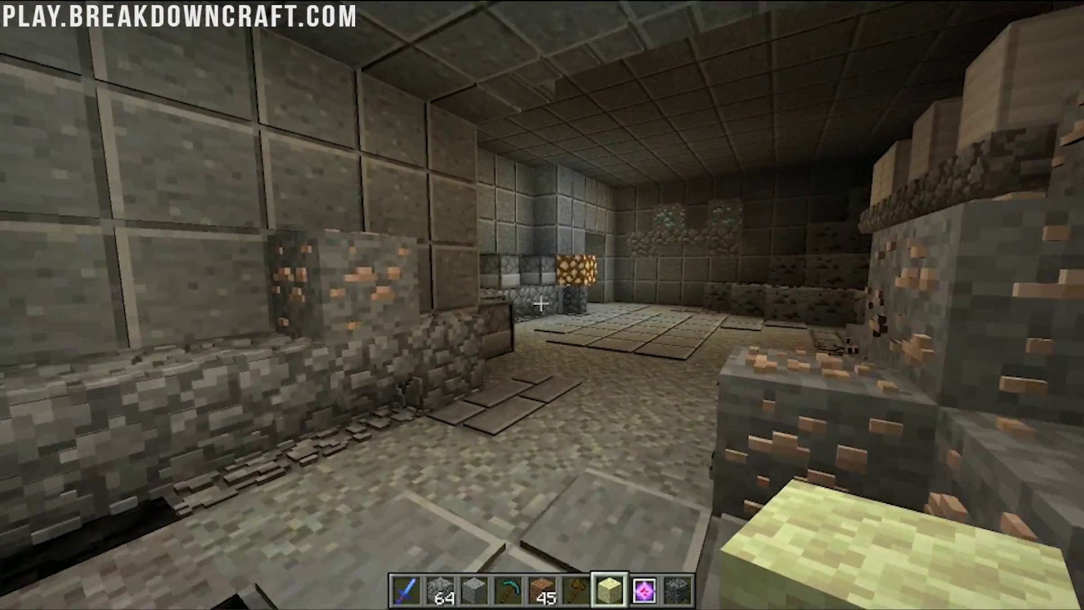